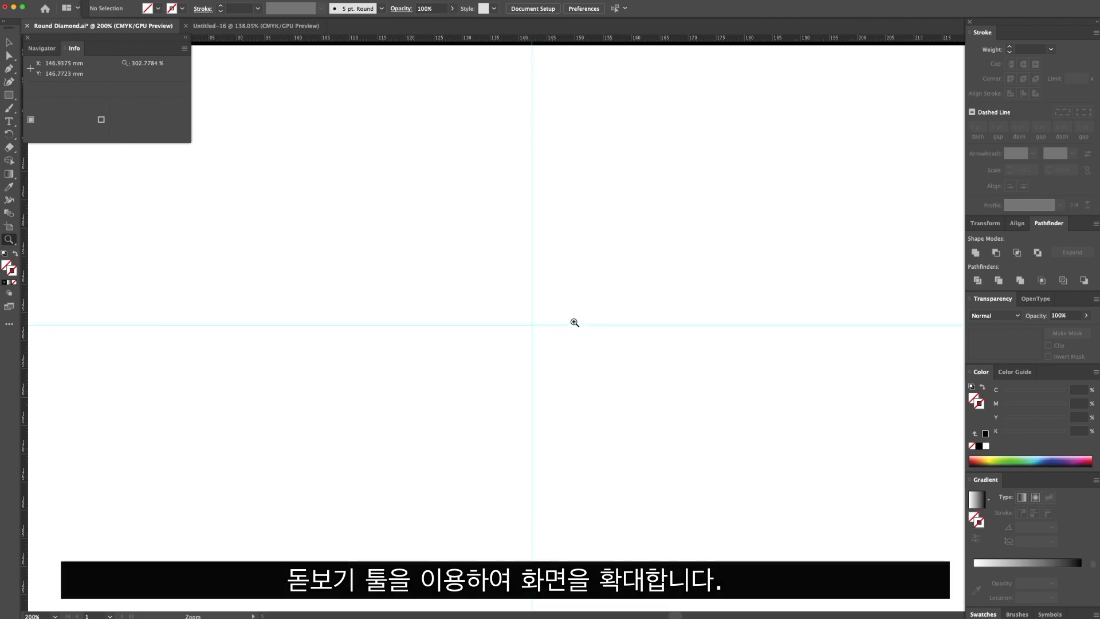
Draw a 10 mm circle centred on the intersection of the two guides with the Ellipse tool.
{"action": "left_click", "coordinate": [555, 319]}
{"action": "left_click_drag", "start_coordinate": [564, 340], "coordinate": [547, 315]}
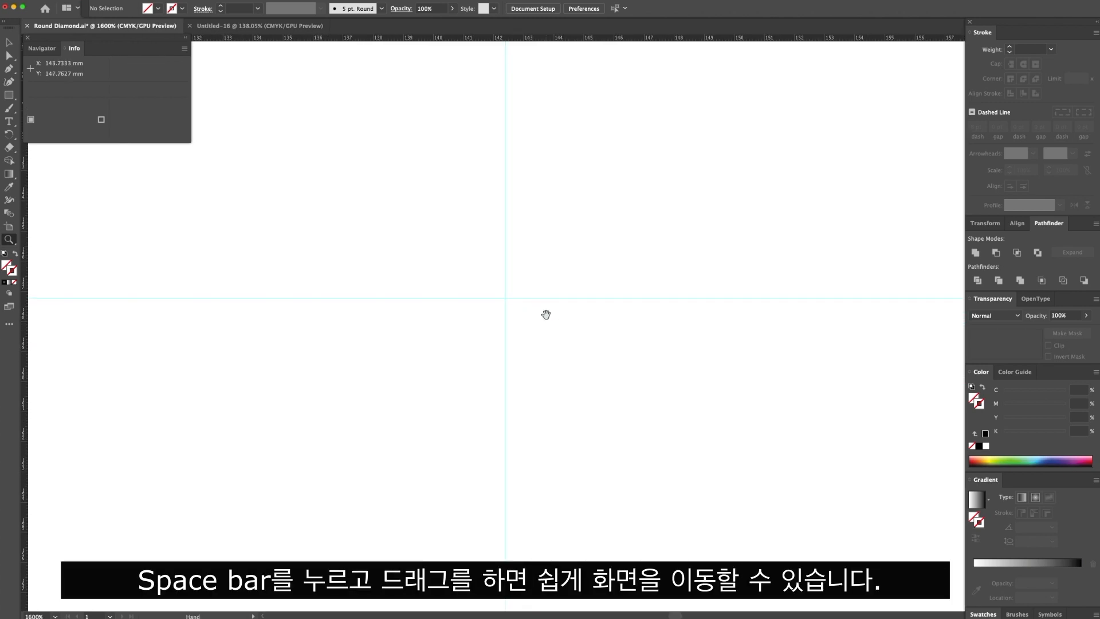
{"action": "left_click", "coordinate": [11, 95]}
{"action": "left_click", "coordinate": [95, 108]}
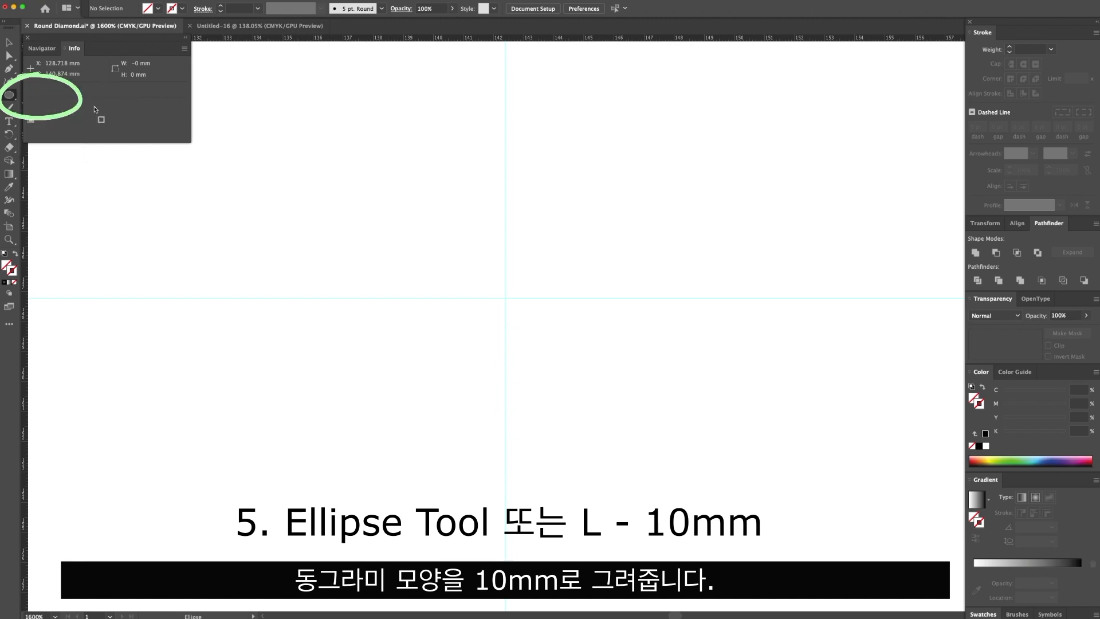
{"action": "left_click", "coordinate": [506, 298], "text": "alt"}
{"action": "left_click", "coordinate": [692, 376]}
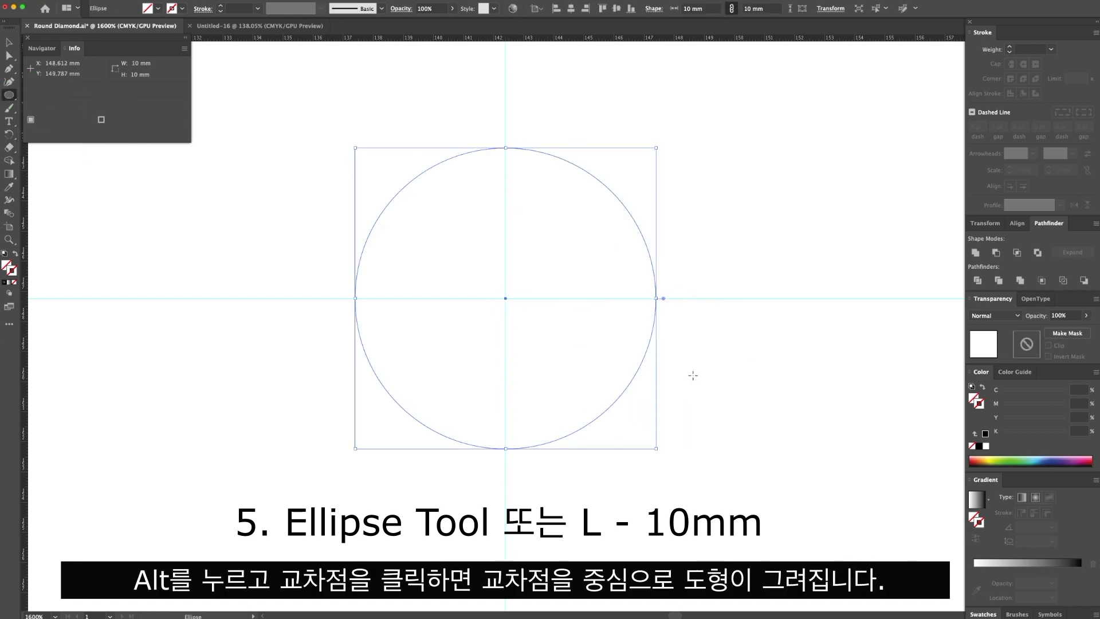
Give the circle the default black stroke with no fill, and set its stroke weight to 0.1 pt.
{"action": "left_click", "coordinate": [5, 253]}
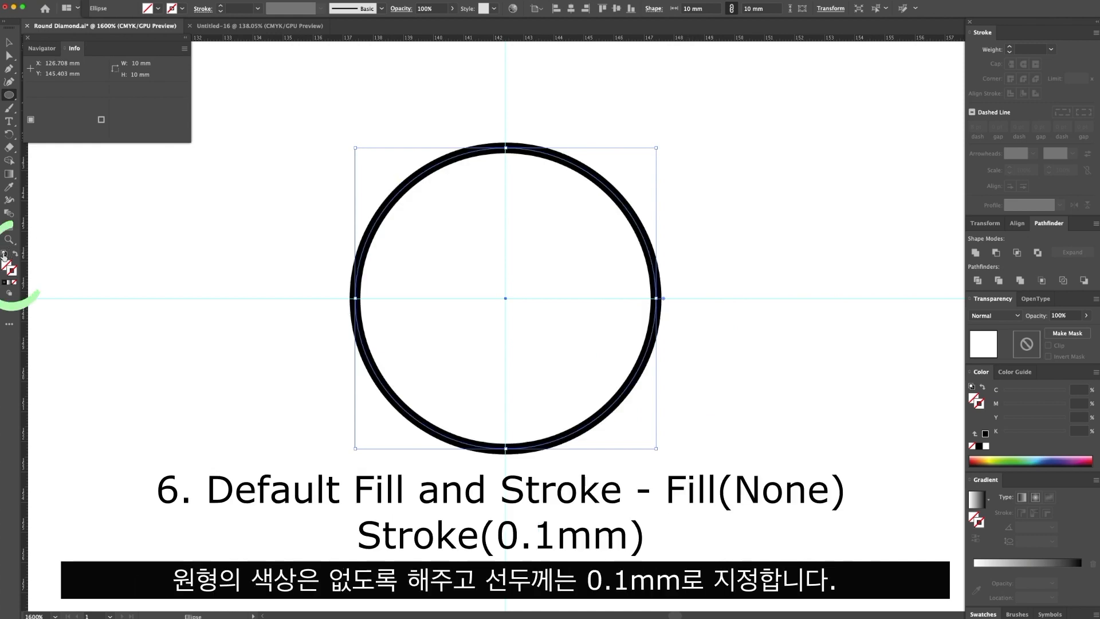
{"action": "left_click", "coordinate": [16, 283]}
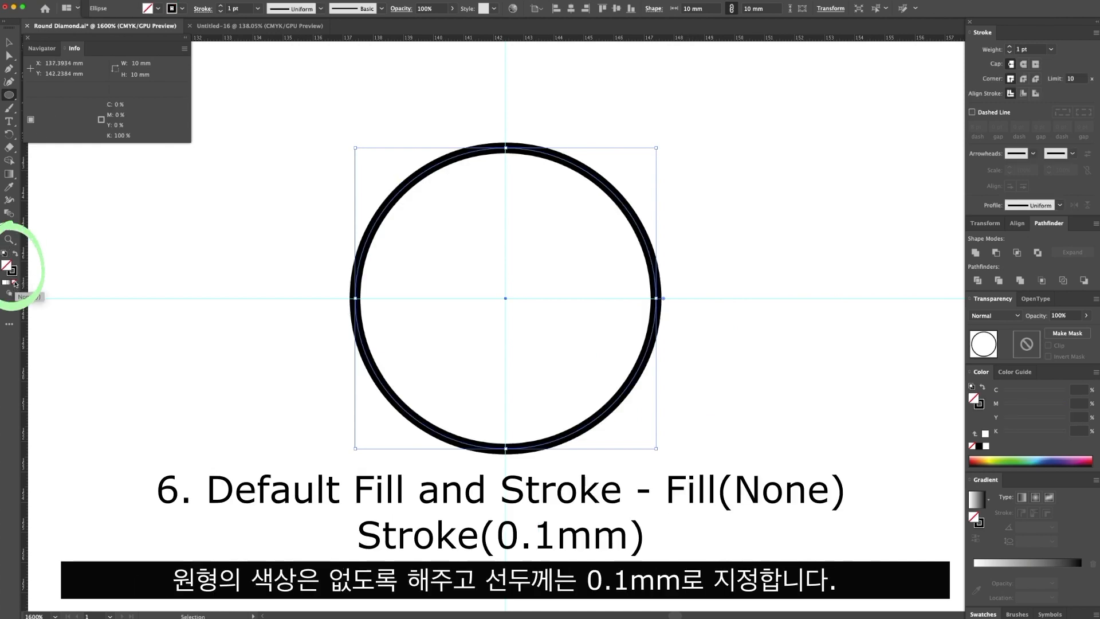
{"action": "left_click", "coordinate": [12, 271]}
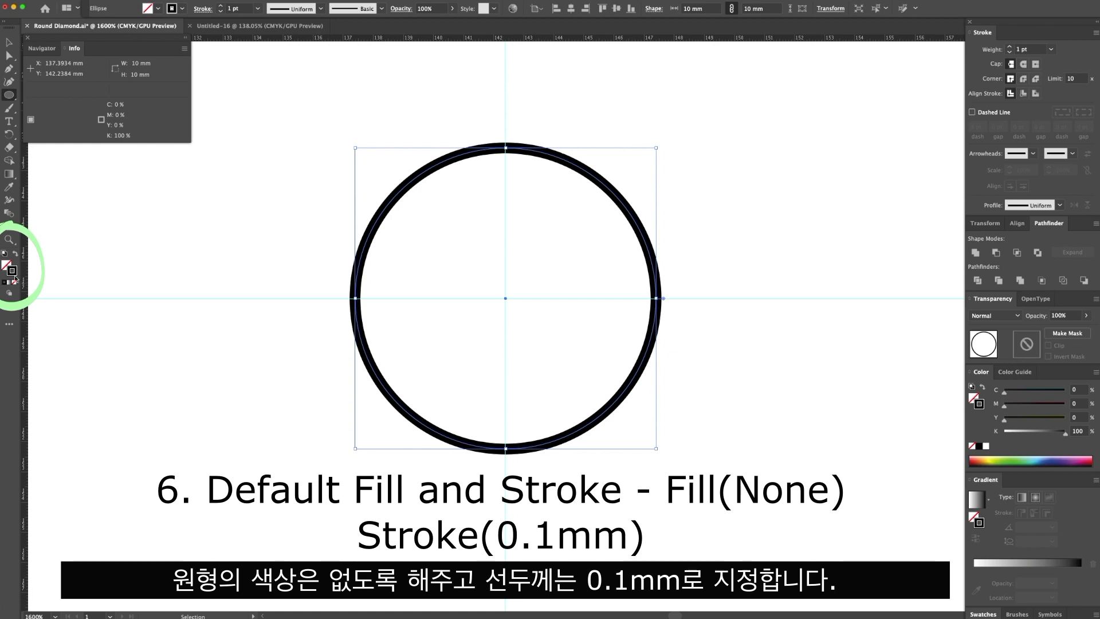
{"action": "double_click", "coordinate": [1021, 49]}
{"action": "type", "text": "0"}
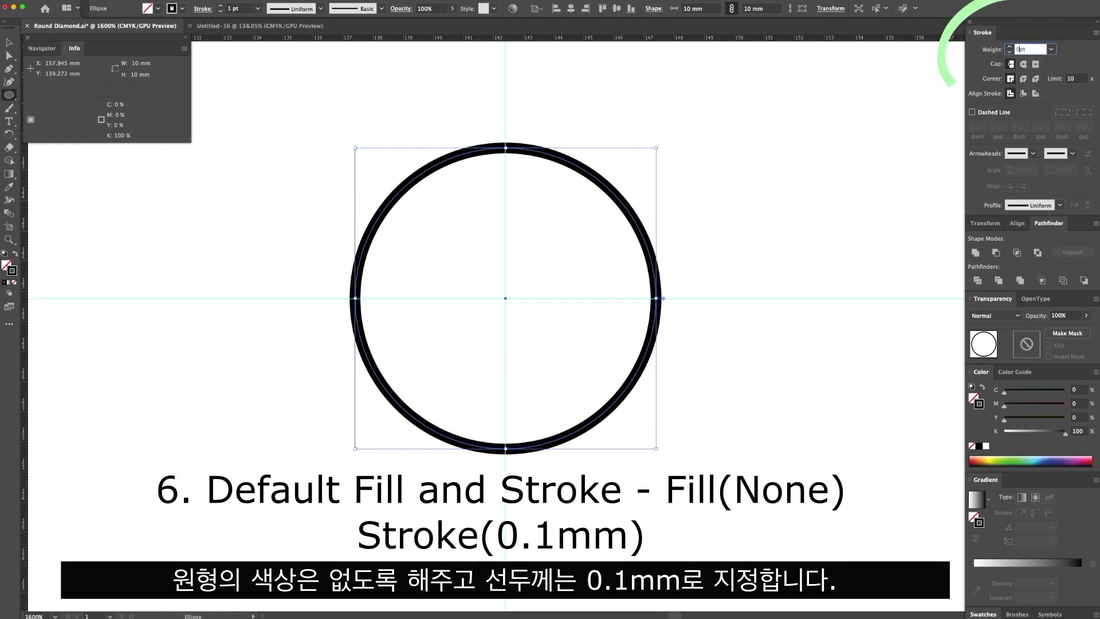
{"action": "type", "text": ".1"}
{"action": "key", "text": "Return"}
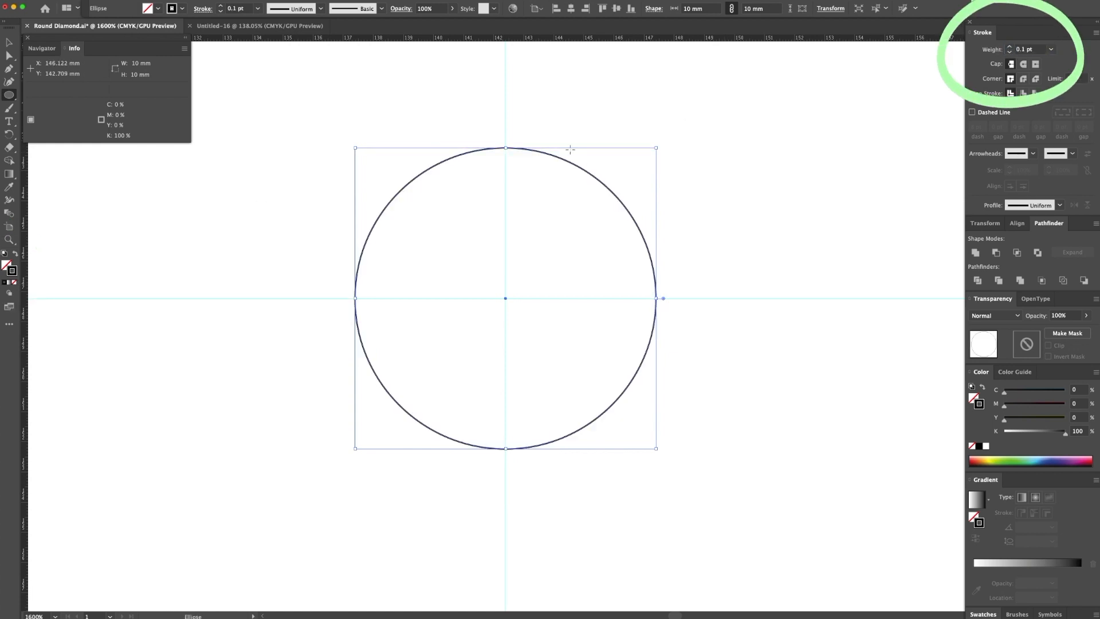
{"action": "key", "text": "v"}
{"action": "left_click", "coordinate": [669, 120]}
Draw a 5.3 mm by 5.3 mm square centred on the guide intersection with the Rectangle tool.
{"action": "left_click", "coordinate": [11, 98]}
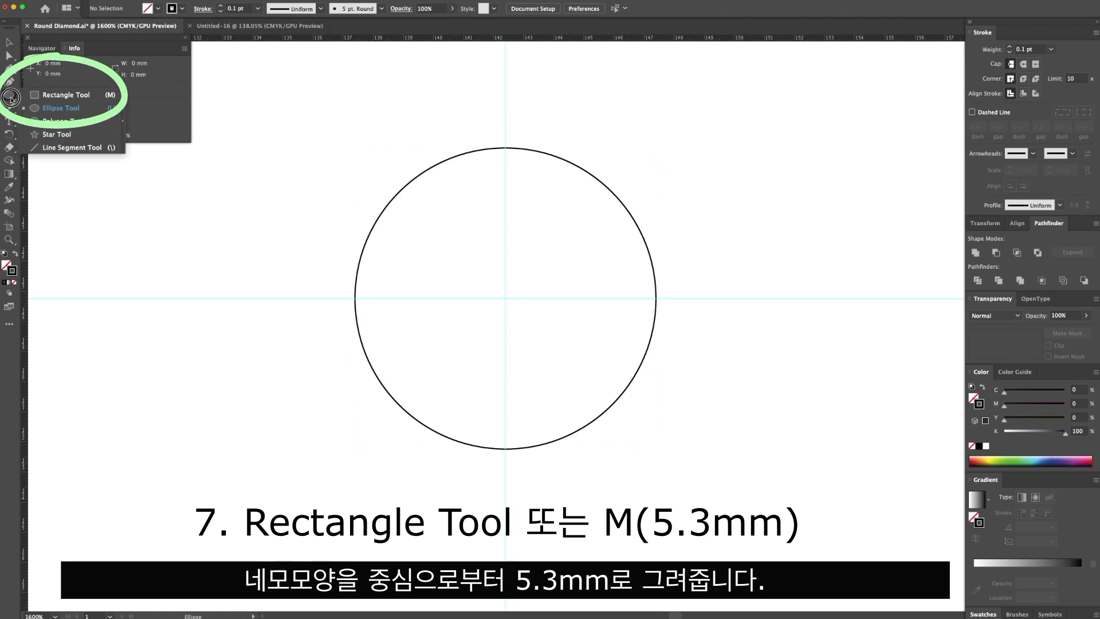
{"action": "left_click", "coordinate": [46, 96]}
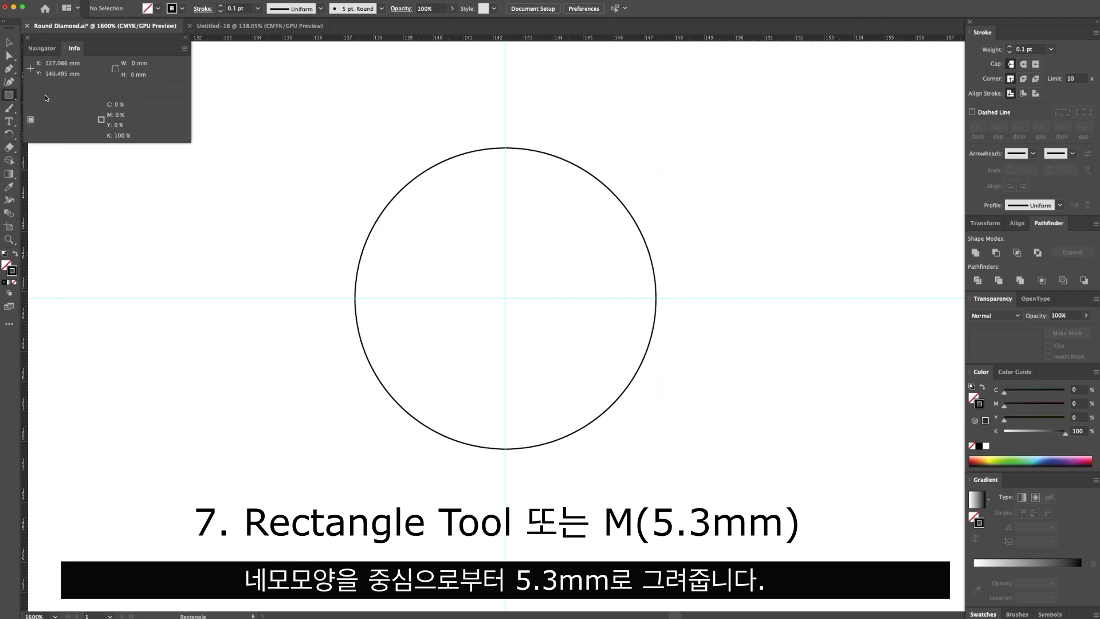
{"action": "left_click", "coordinate": [506, 298], "text": "alt"}
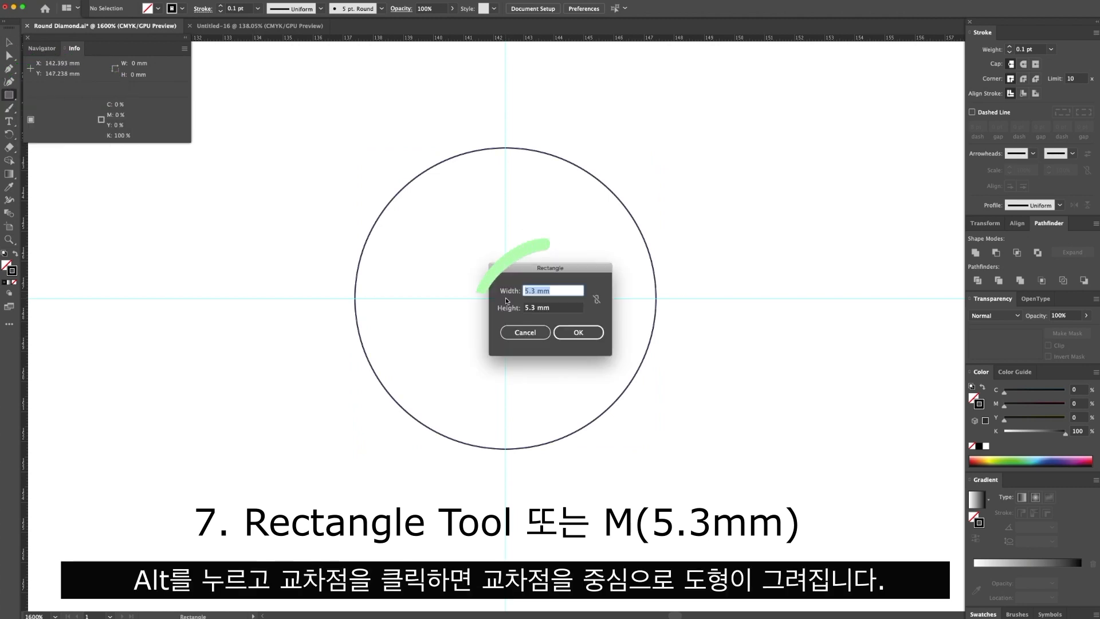
{"action": "left_click", "coordinate": [579, 333]}
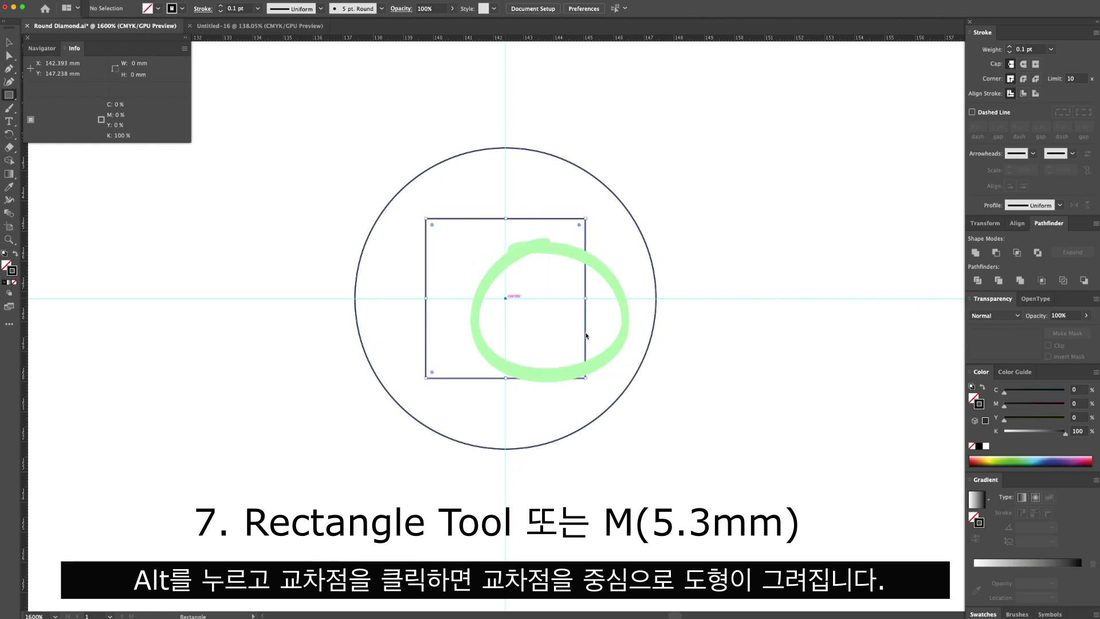
Create a copy of the square rotated 45° around the guide intersection.
{"action": "left_click", "coordinate": [8, 138]}
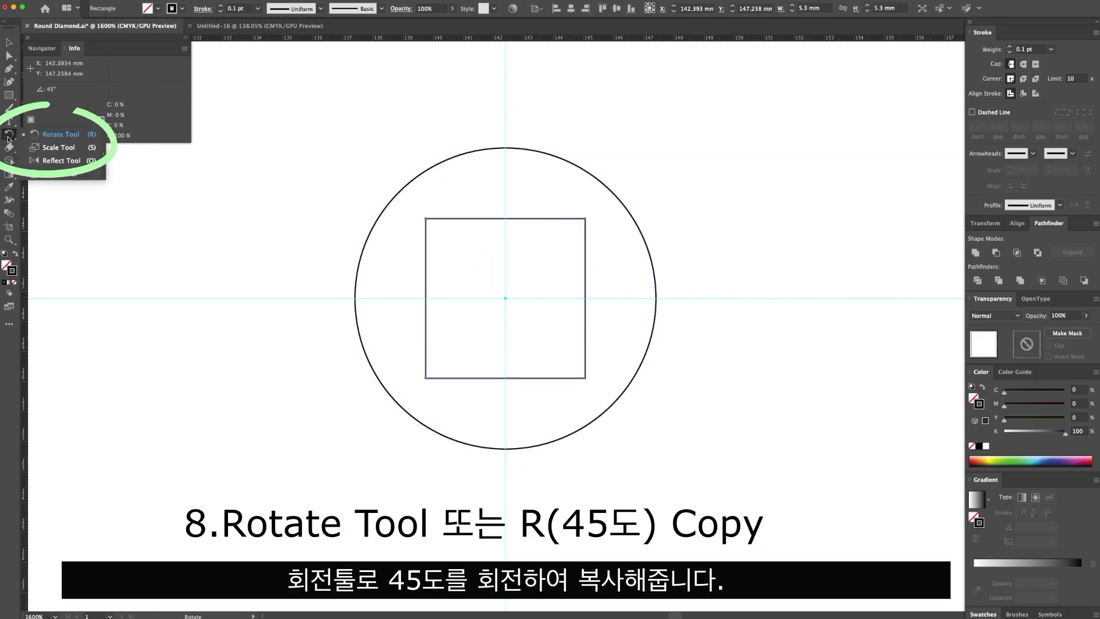
{"action": "left_click", "coordinate": [60, 136]}
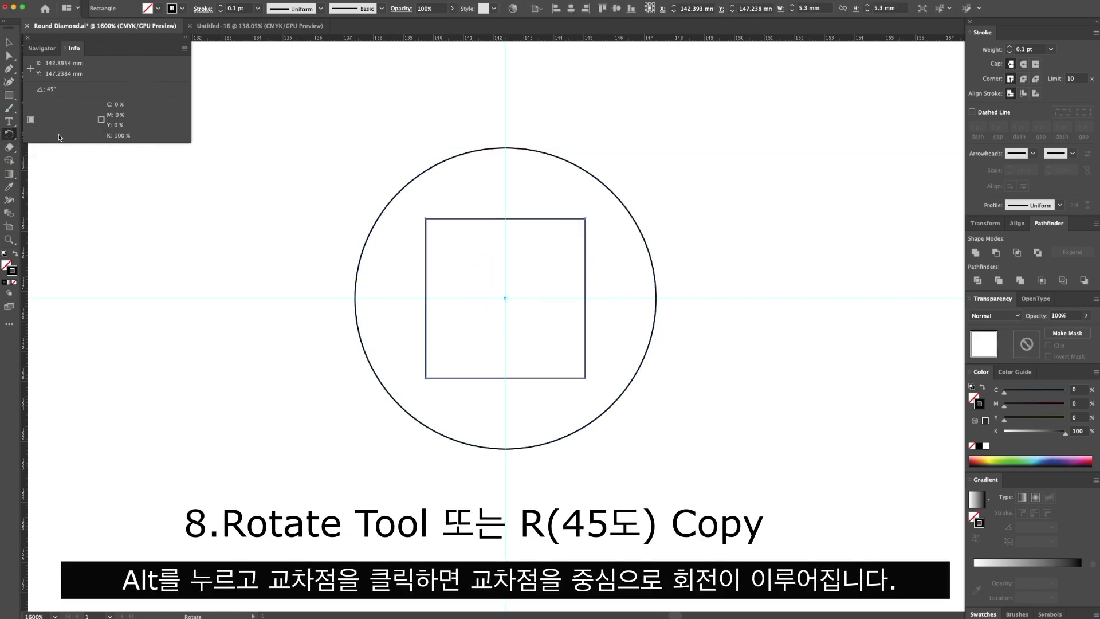
{"action": "left_click", "coordinate": [506, 298], "text": "alt"}
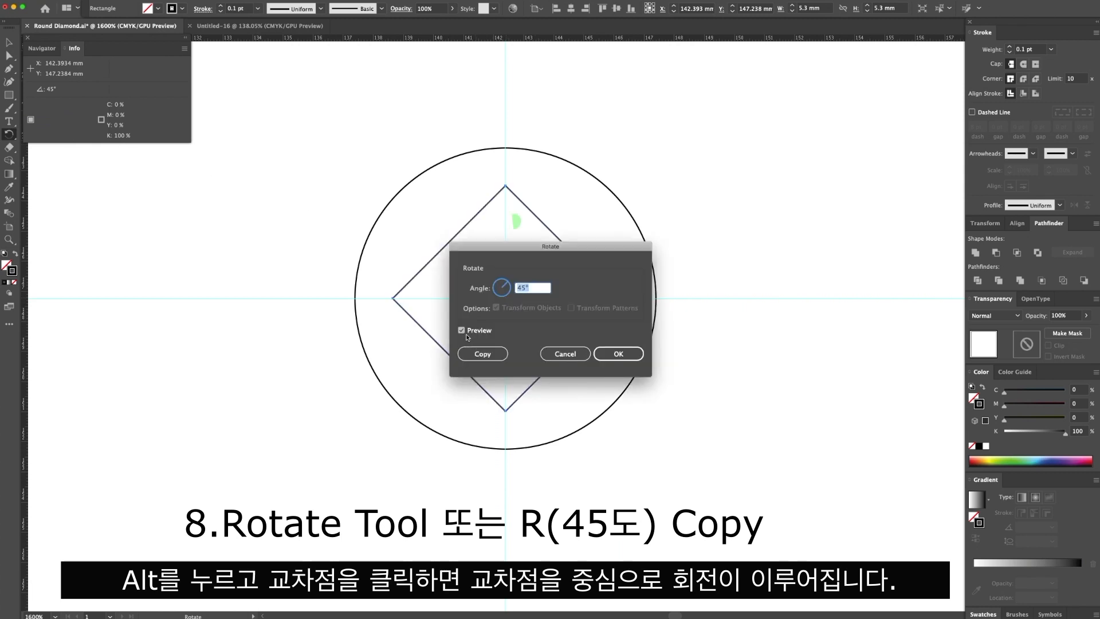
{"action": "left_click", "coordinate": [484, 355]}
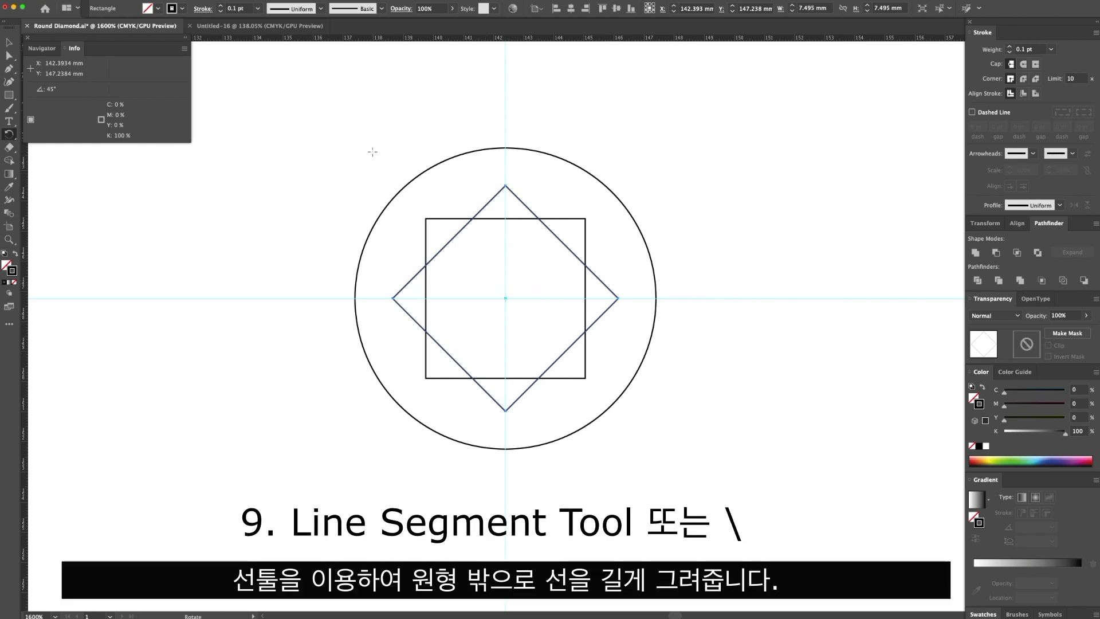
Draw a vertical line about 10.8 mm long through the centre, extending just beyond the circle at both ends.
{"action": "left_click_drag", "start_coordinate": [9, 98], "coordinate": [42, 150]}
{"action": "key", "text": "super+shift+a"}
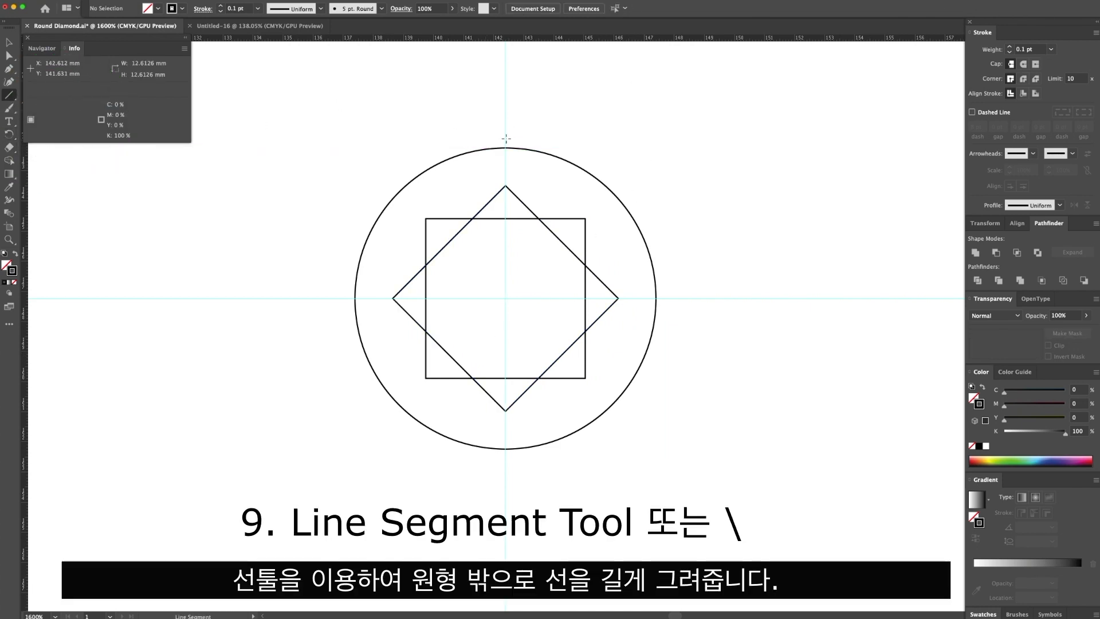
{"action": "left_click_drag", "start_coordinate": [506, 138], "coordinate": [507, 461]}
Make three rotated copies of the vertical line around the circle's centre in successive 45° increments.
{"action": "left_click", "coordinate": [9, 136]}
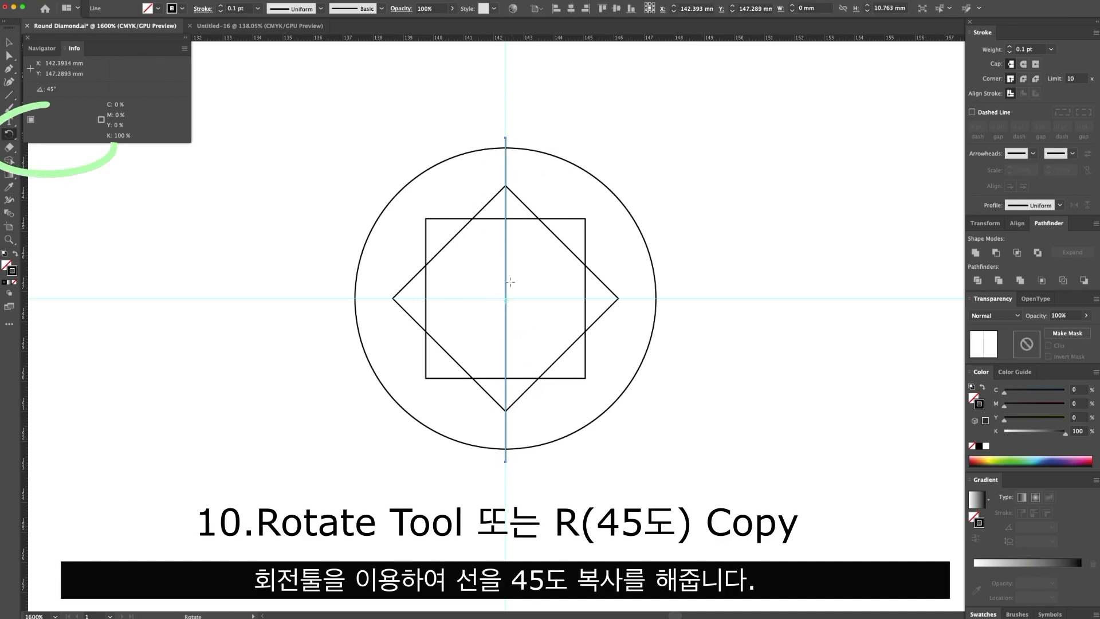
{"action": "left_click", "coordinate": [506, 299], "text": "alt"}
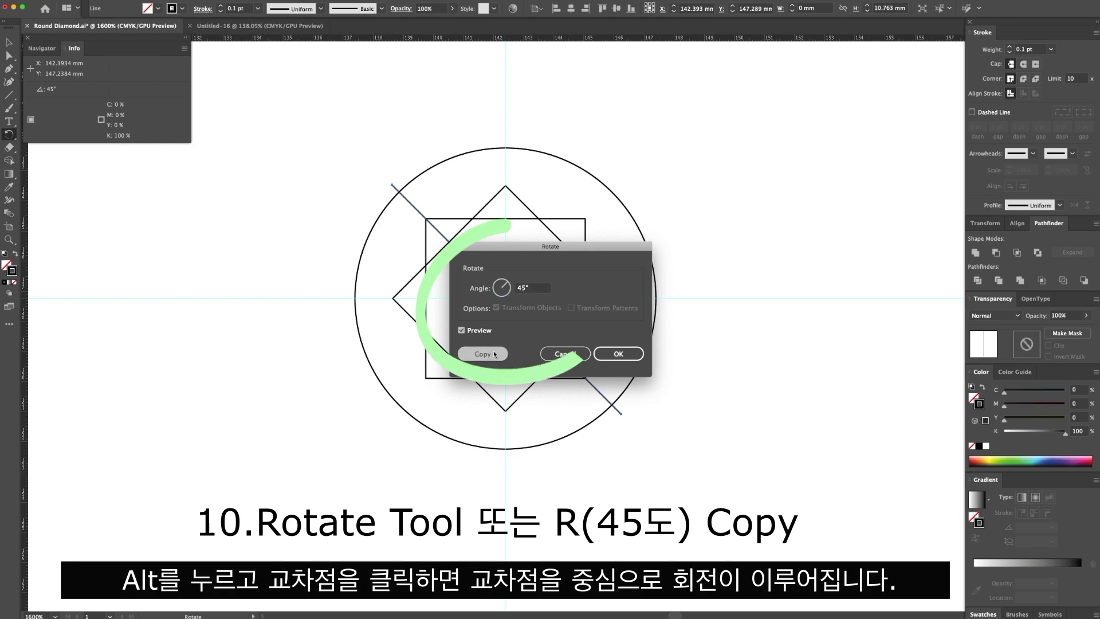
{"action": "left_click", "coordinate": [490, 353]}
{"action": "left_click", "coordinate": [506, 299], "text": "alt"}
{"action": "left_click", "coordinate": [484, 353]}
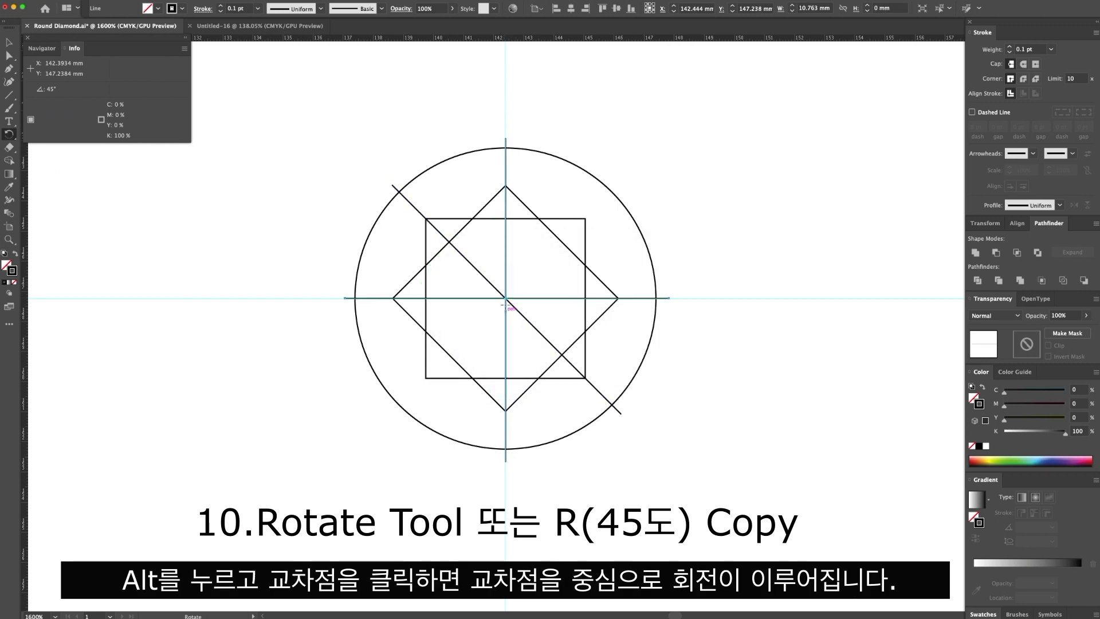
{"action": "left_click", "coordinate": [507, 299], "text": "alt"}
{"action": "left_click", "coordinate": [484, 353]}
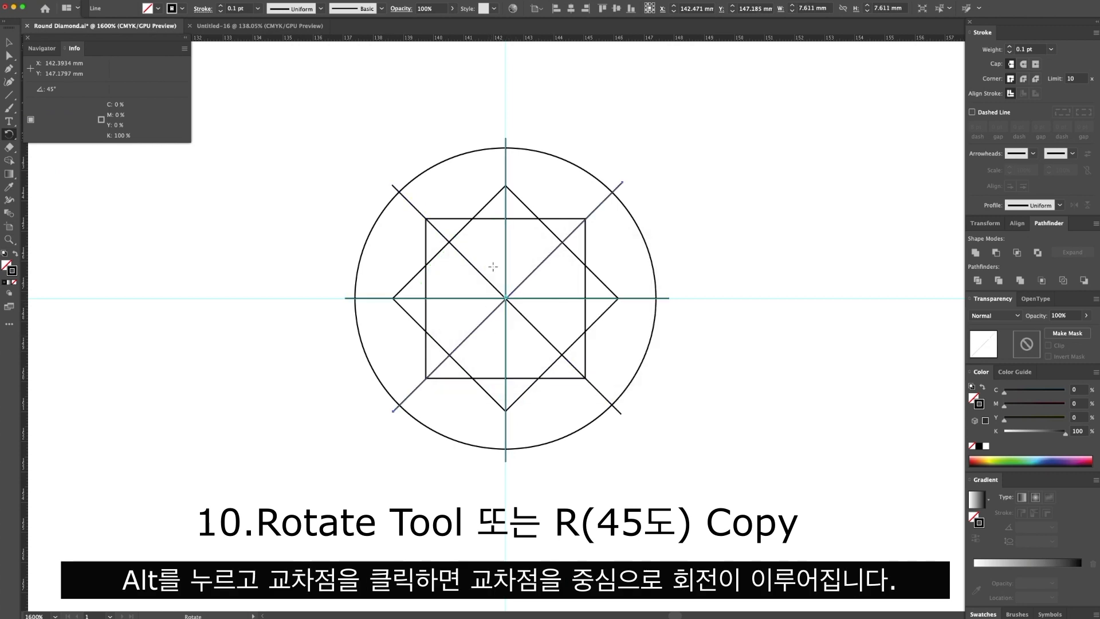
Rotate all four crossing lines together by 22.5° around the circle's centre and convert them into guides.
{"action": "key", "text": "v"}
{"action": "left_click", "coordinate": [665, 301], "text": "shift"}
{"action": "left_click", "coordinate": [611, 422], "text": "shift"}
{"action": "left_click", "coordinate": [512, 466], "text": "shift"}
{"action": "left_click", "coordinate": [10, 138]}
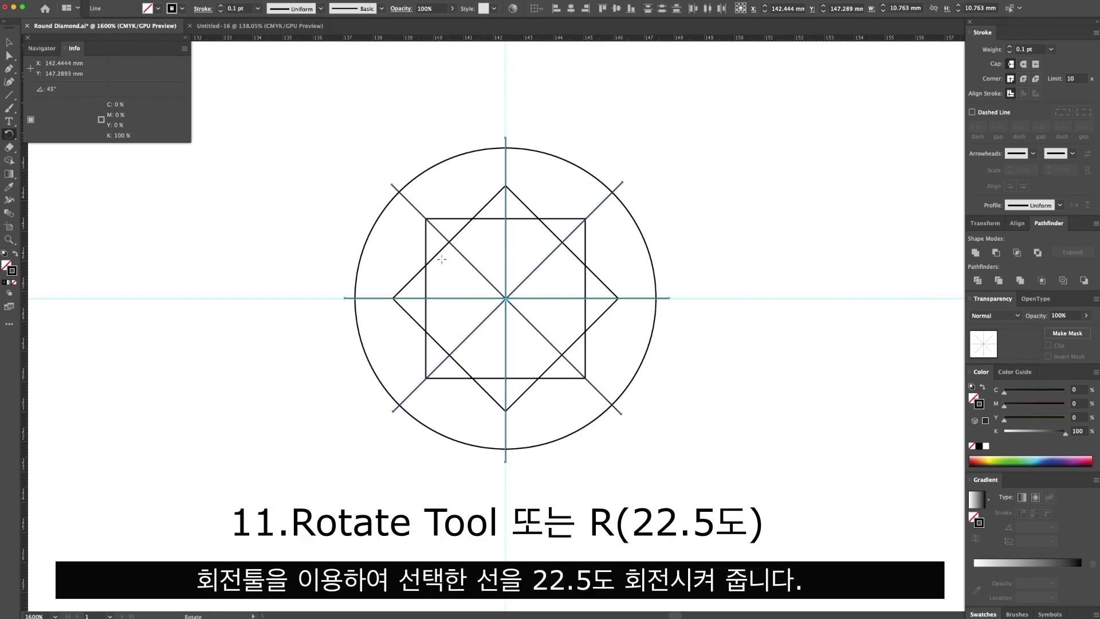
{"action": "left_click", "coordinate": [505, 298], "text": "alt"}
{"action": "type", "text": "22.5"}
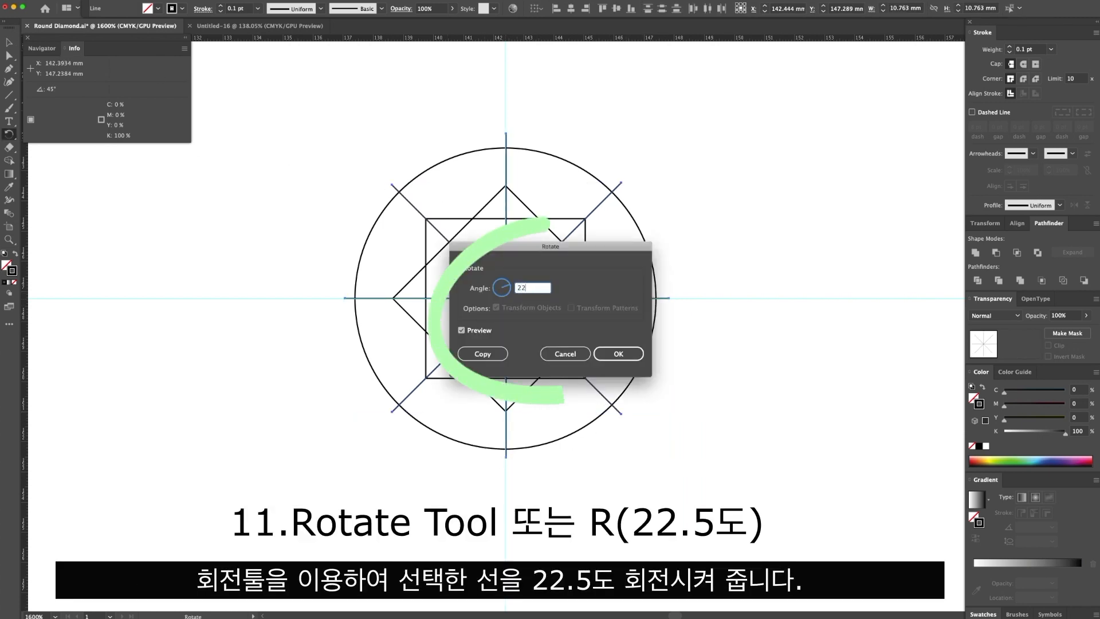
{"action": "left_click", "coordinate": [618, 354]}
{"action": "right_click", "coordinate": [702, 229]}
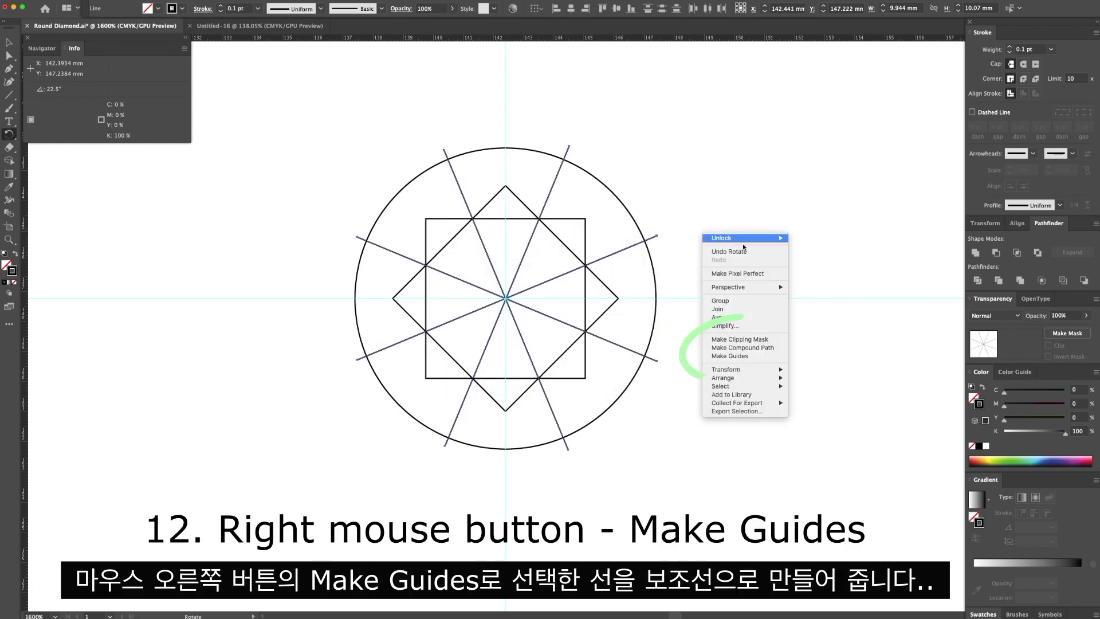
{"action": "left_click", "coordinate": [732, 356]}
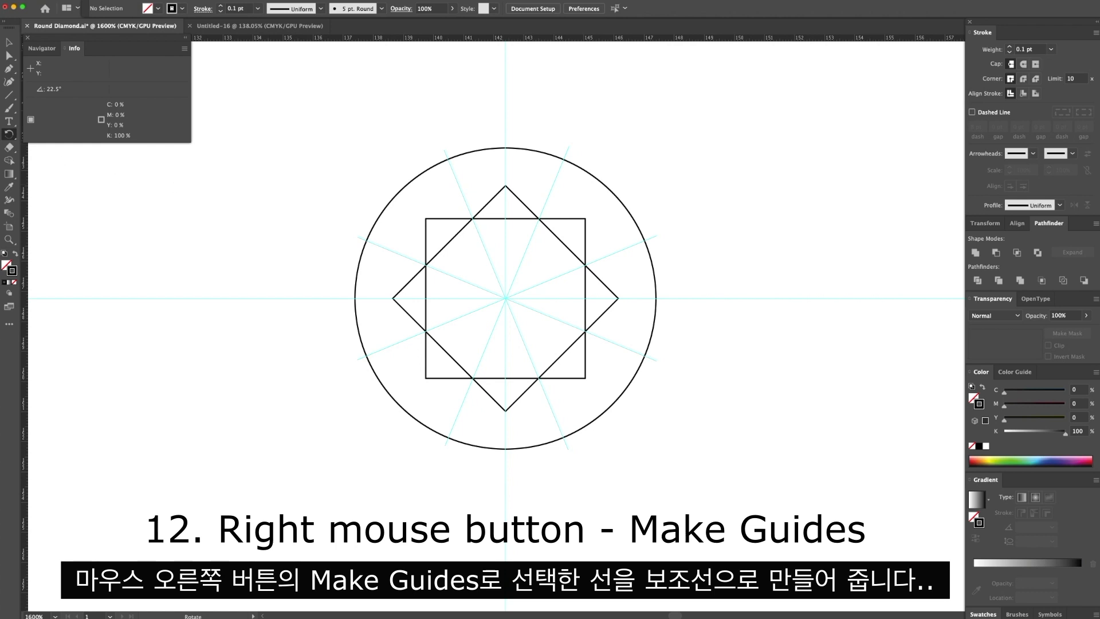
Draw a closed zigzag path with the Pen tool, alternating between the two squares' corners and the points where the diagonal guides meet the circle.
{"action": "key", "text": "p"}
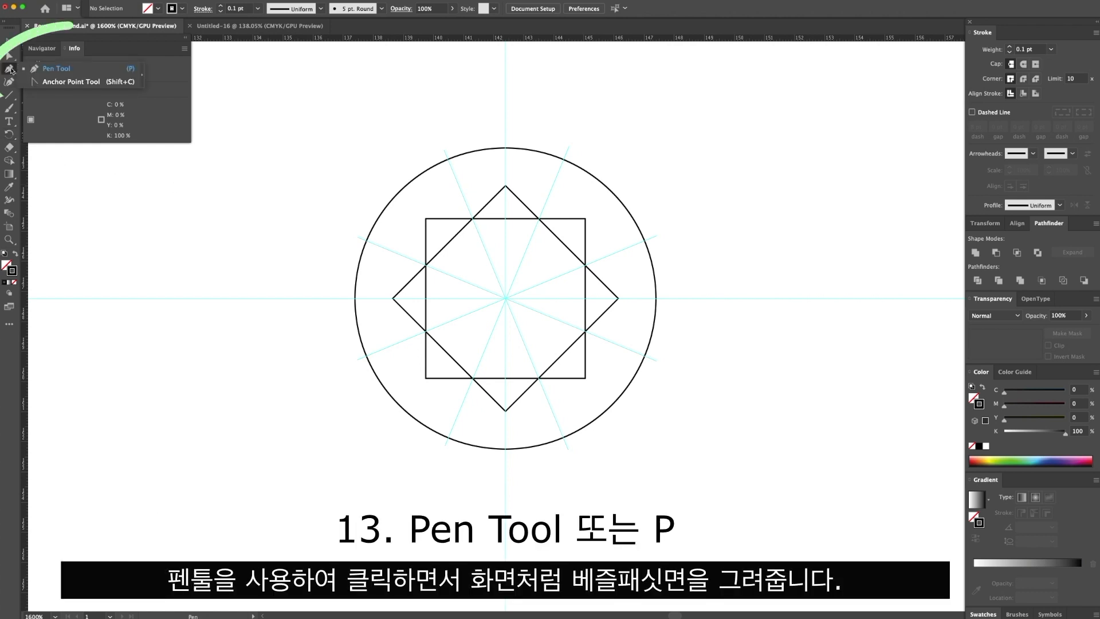
{"action": "left_click", "coordinate": [505, 186]}
{"action": "left_click", "coordinate": [565, 160]}
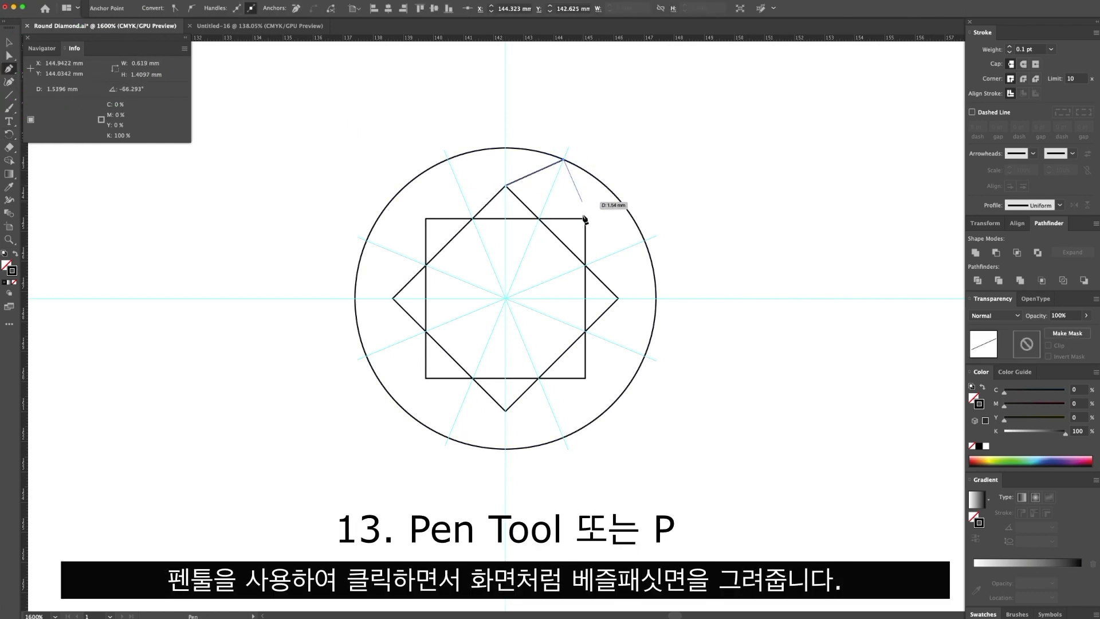
{"action": "left_click", "coordinate": [585, 218]}
{"action": "left_click", "coordinate": [645, 241]}
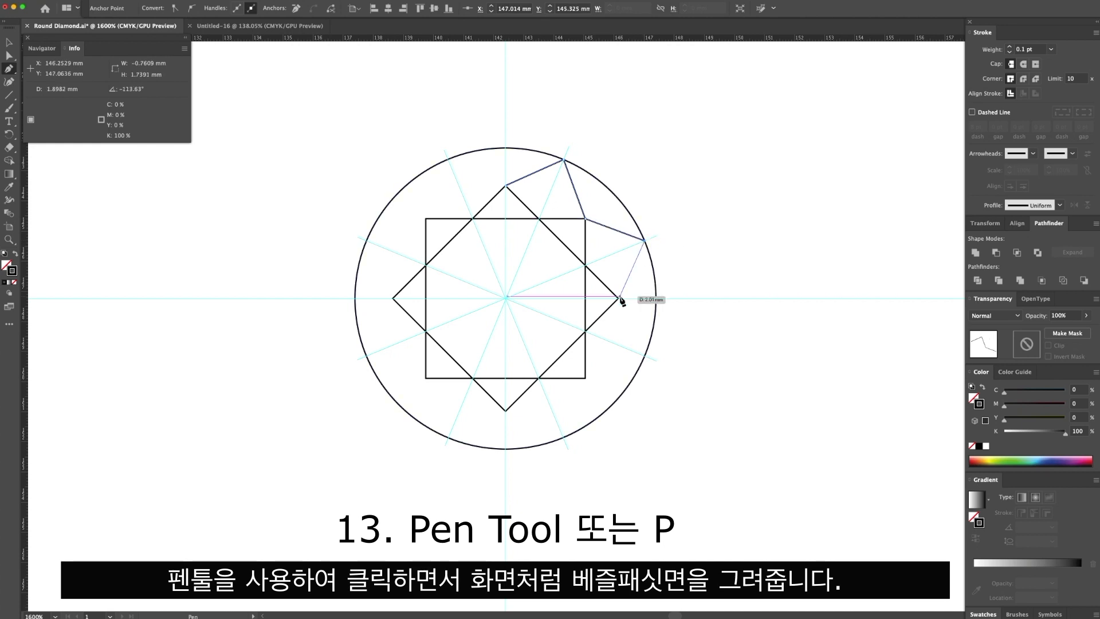
{"action": "left_click", "coordinate": [618, 298]}
{"action": "left_click", "coordinate": [644, 355]}
{"action": "left_click", "coordinate": [585, 378]}
{"action": "left_click", "coordinate": [564, 437]}
{"action": "left_click", "coordinate": [506, 411]}
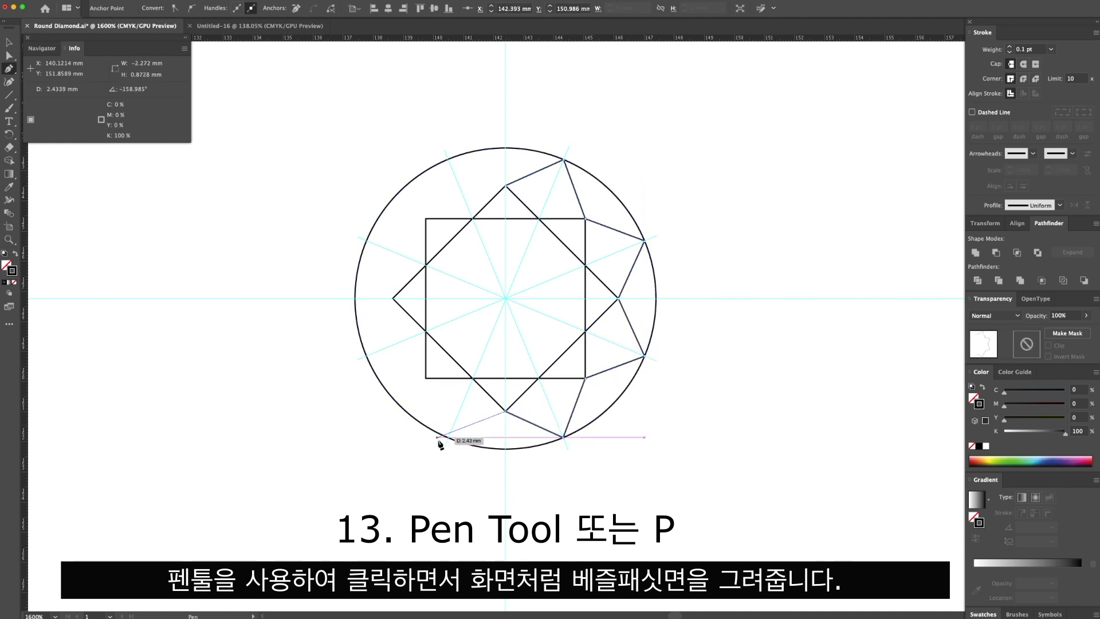
{"action": "left_click", "coordinate": [449, 436]}
{"action": "left_click", "coordinate": [426, 378]}
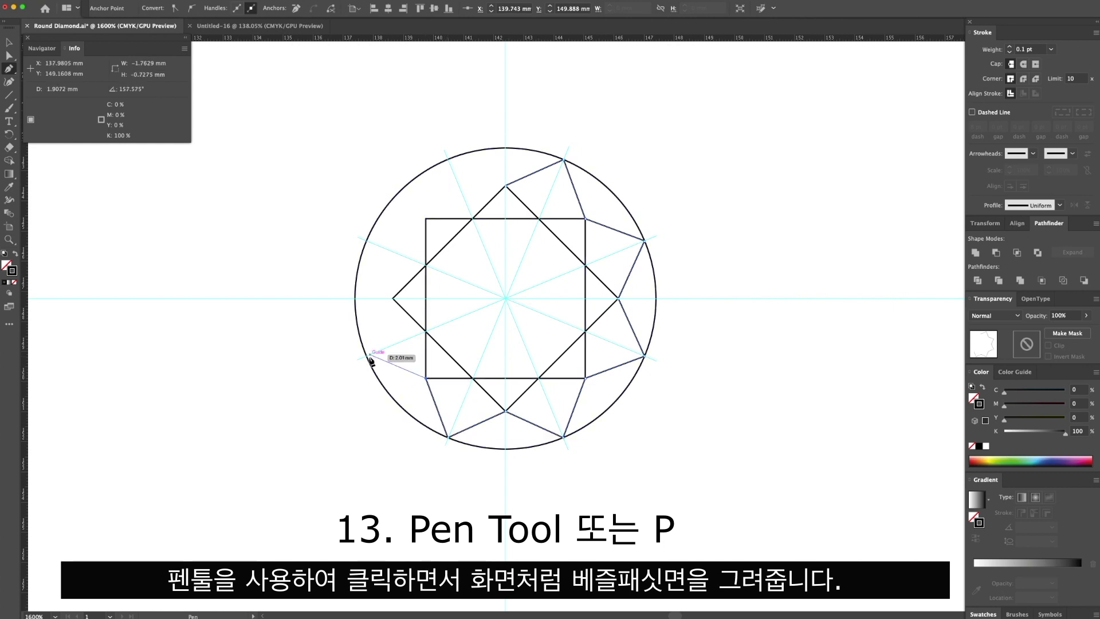
{"action": "left_click", "coordinate": [367, 356]}
{"action": "left_click", "coordinate": [393, 298]}
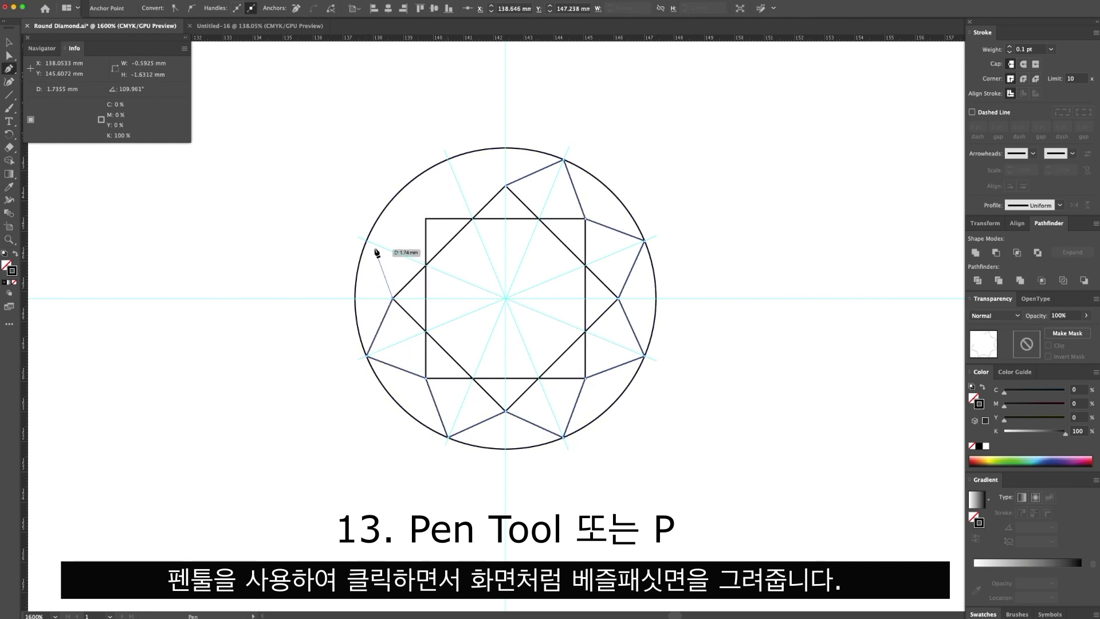
{"action": "left_click", "coordinate": [367, 240]}
{"action": "left_click", "coordinate": [426, 219]}
{"action": "left_click", "coordinate": [449, 159]}
{"action": "left_click", "coordinate": [506, 186]}
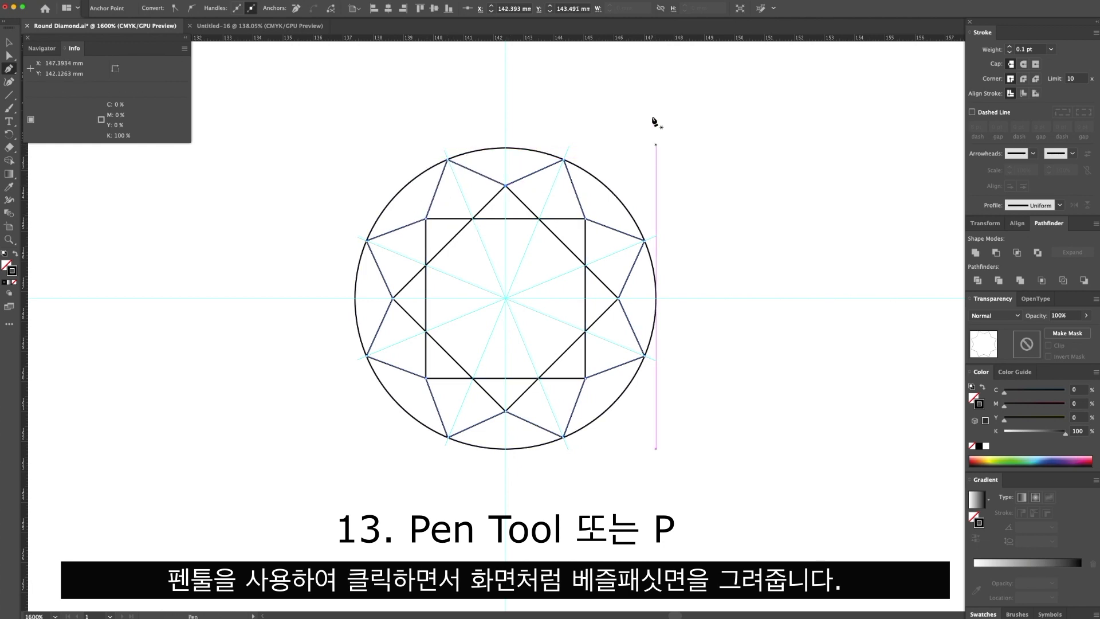
{"action": "key", "text": "v"}
{"action": "left_click", "coordinate": [645, 129]}
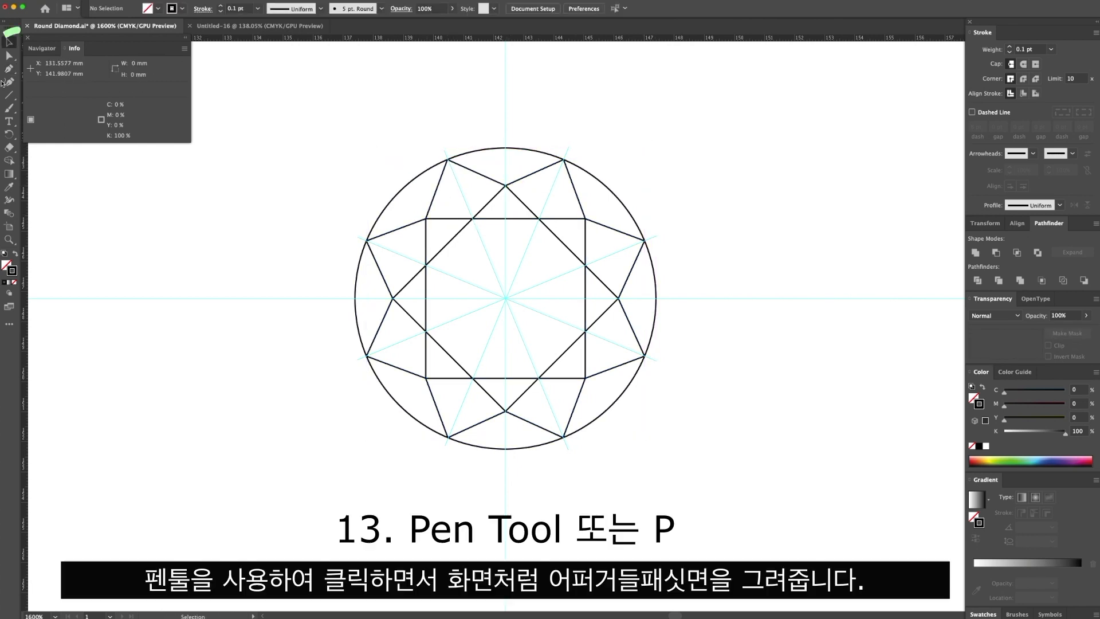
Draw a vertical line about 1.25 mm long from the circle's topmost point to the rotated square's top corner.
{"action": "left_click", "coordinate": [506, 149]}
{"action": "left_click", "coordinate": [507, 187]}
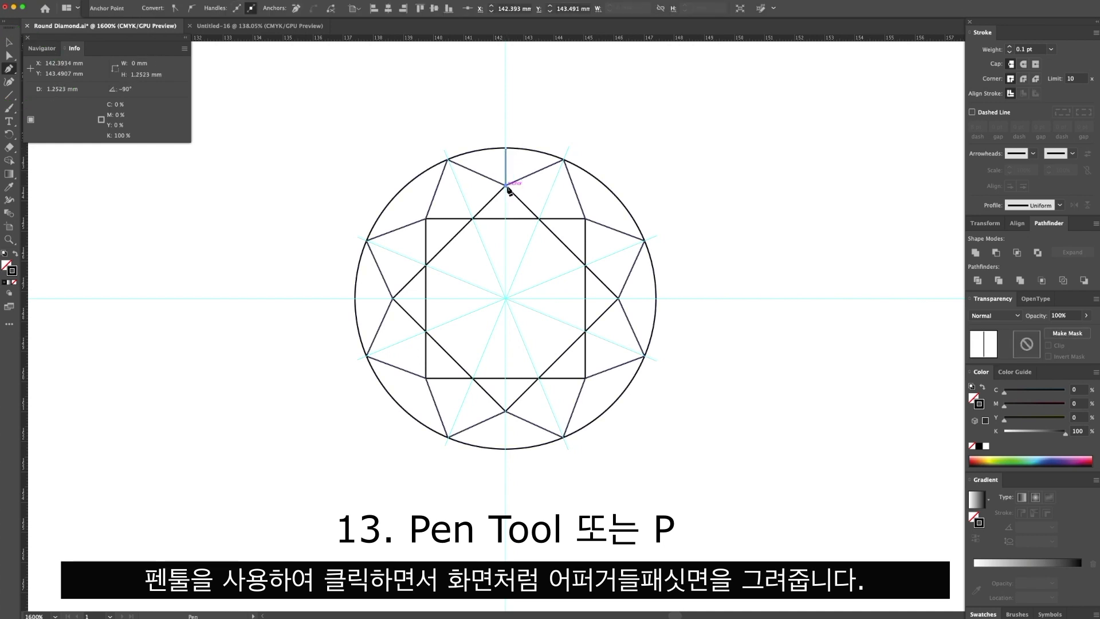
{"action": "key", "text": "v"}
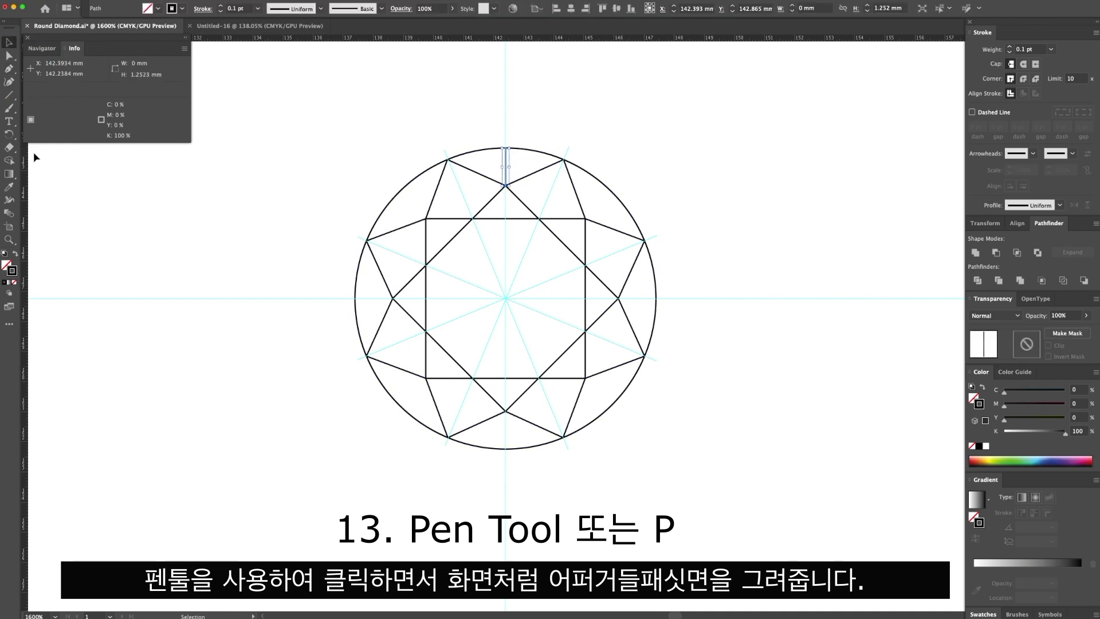
Make seven rotated copies of the short vertical line around the circle's centre in successive 45° increments.
{"action": "left_click", "coordinate": [10, 134]}
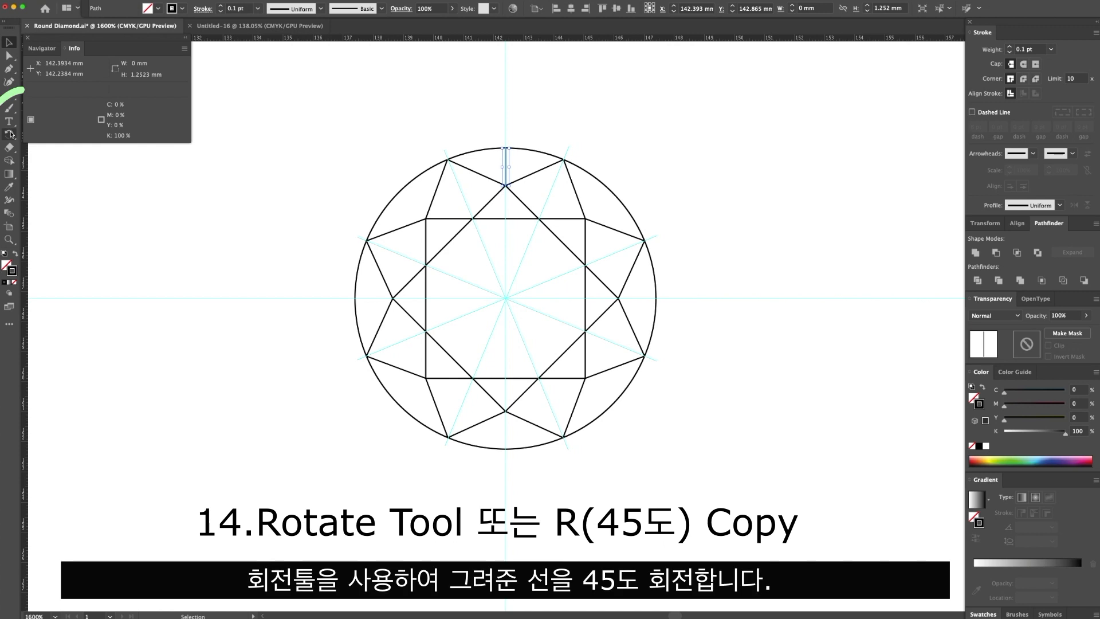
{"action": "left_click", "coordinate": [507, 299], "text": "alt"}
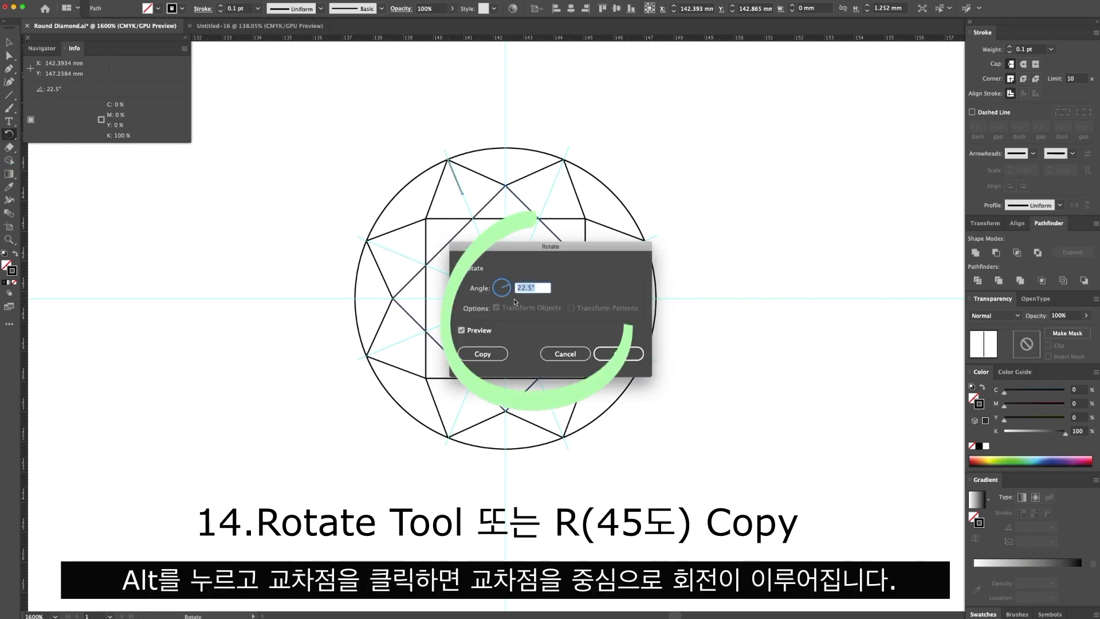
{"action": "type", "text": "45"}
{"action": "left_click", "coordinate": [486, 354]}
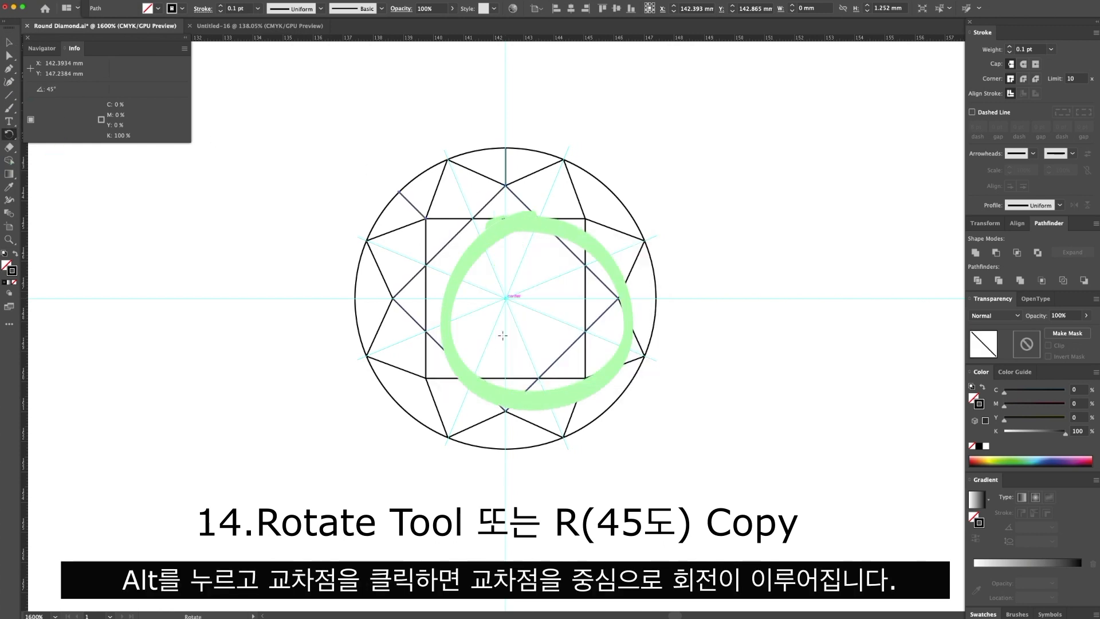
{"action": "left_click", "coordinate": [505, 299], "text": "alt"}
{"action": "left_click", "coordinate": [488, 359]}
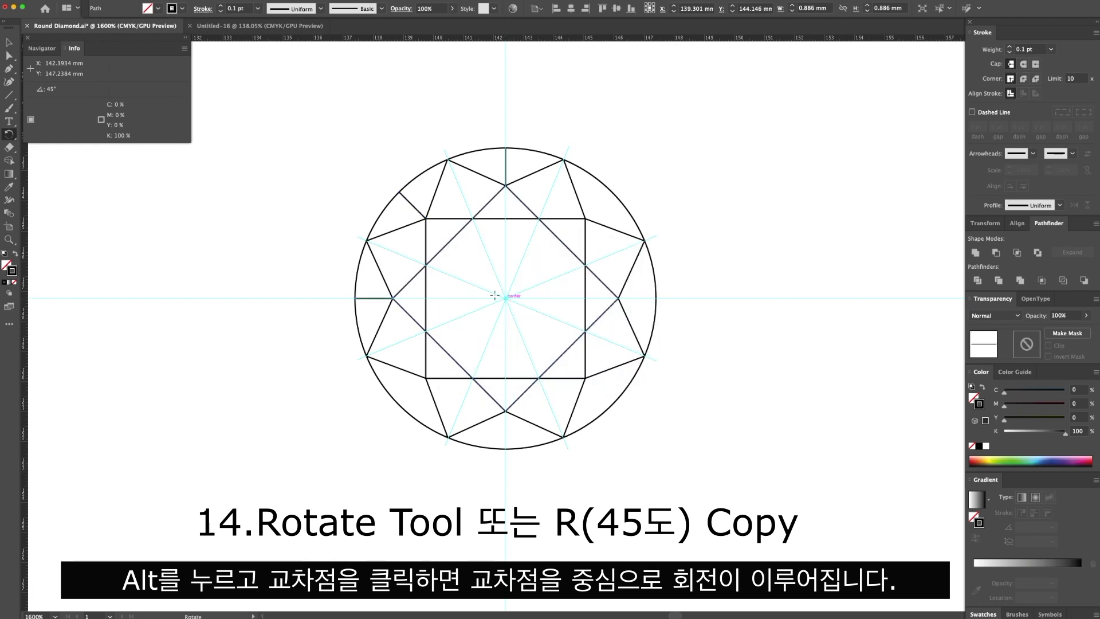
{"action": "left_click", "coordinate": [506, 300], "text": "alt"}
{"action": "left_click", "coordinate": [485, 355]}
{"action": "left_click", "coordinate": [505, 298], "text": "alt"}
{"action": "left_click", "coordinate": [486, 355]}
{"action": "left_click", "coordinate": [505, 298], "text": "alt"}
{"action": "left_click", "coordinate": [485, 353]}
{"action": "left_click", "coordinate": [505, 299], "text": "alt"}
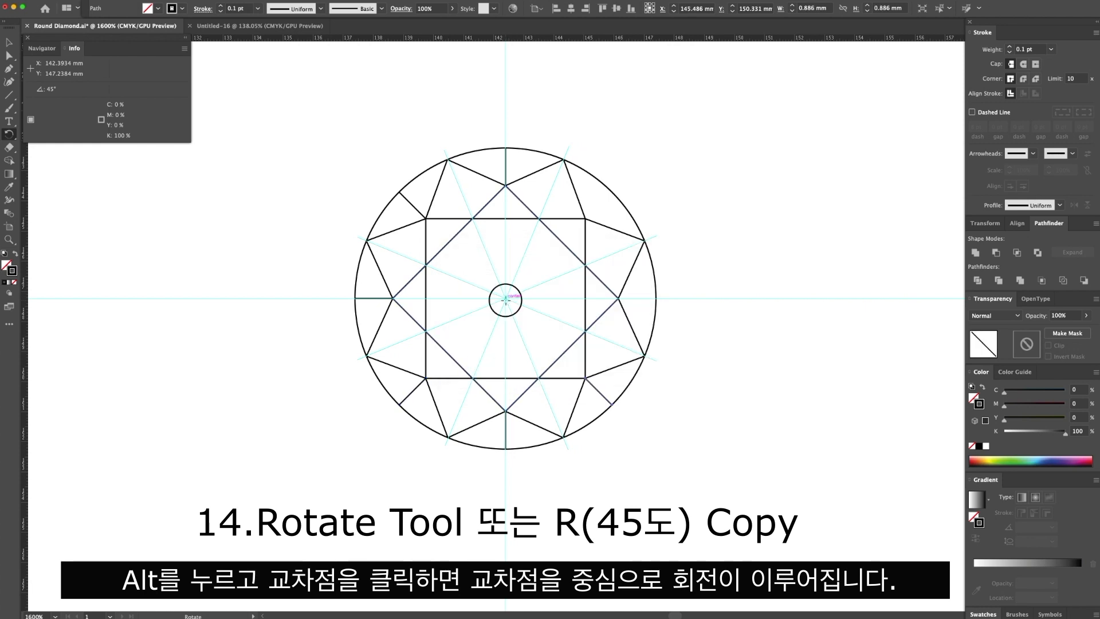
{"action": "left_click", "coordinate": [487, 356]}
{"action": "left_click", "coordinate": [507, 299], "text": "alt"}
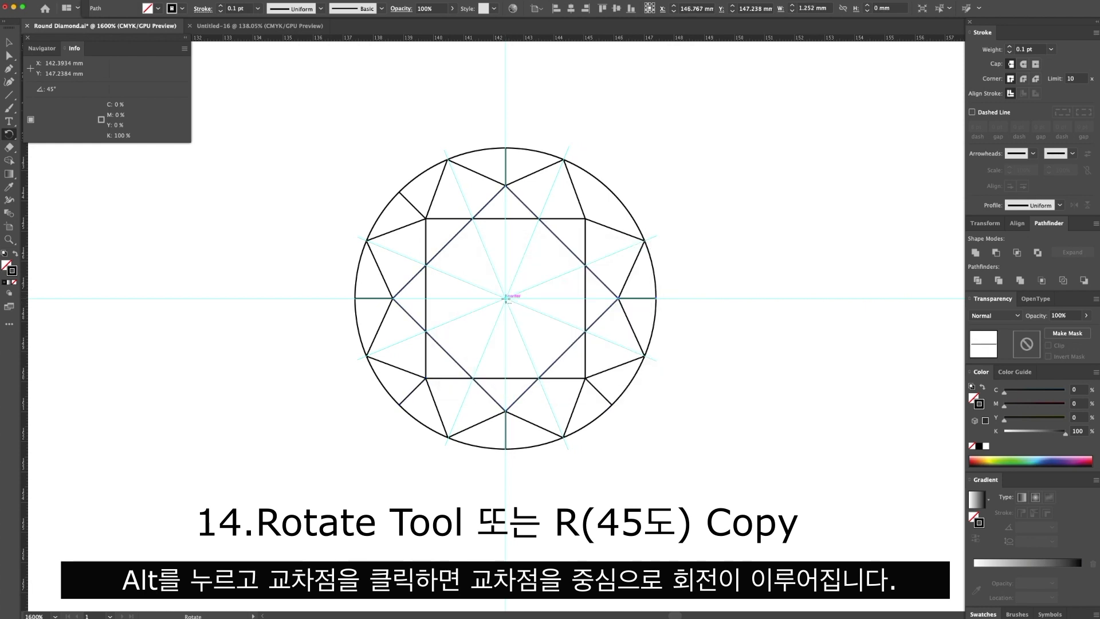
{"action": "left_click", "coordinate": [483, 353]}
Select the whole diamond drawing and split it into separate facet shapes with Pathfinder Divide.
{"action": "key", "text": "v"}
{"action": "left_click", "coordinate": [565, 129]}
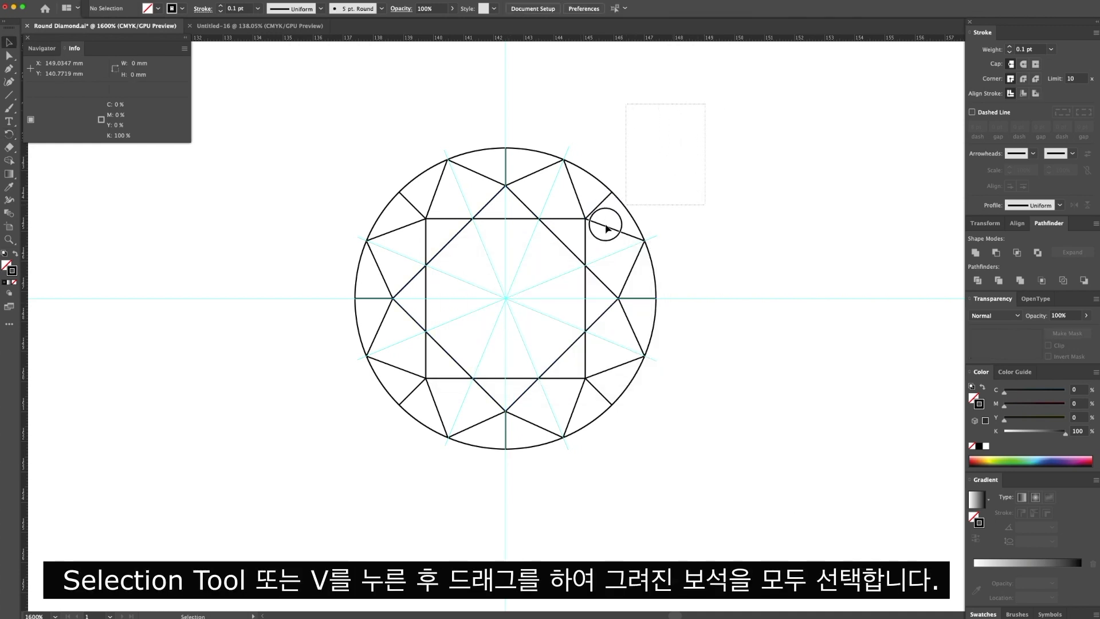
{"action": "left_click_drag", "start_coordinate": [437, 400], "coordinate": [319, 469]}
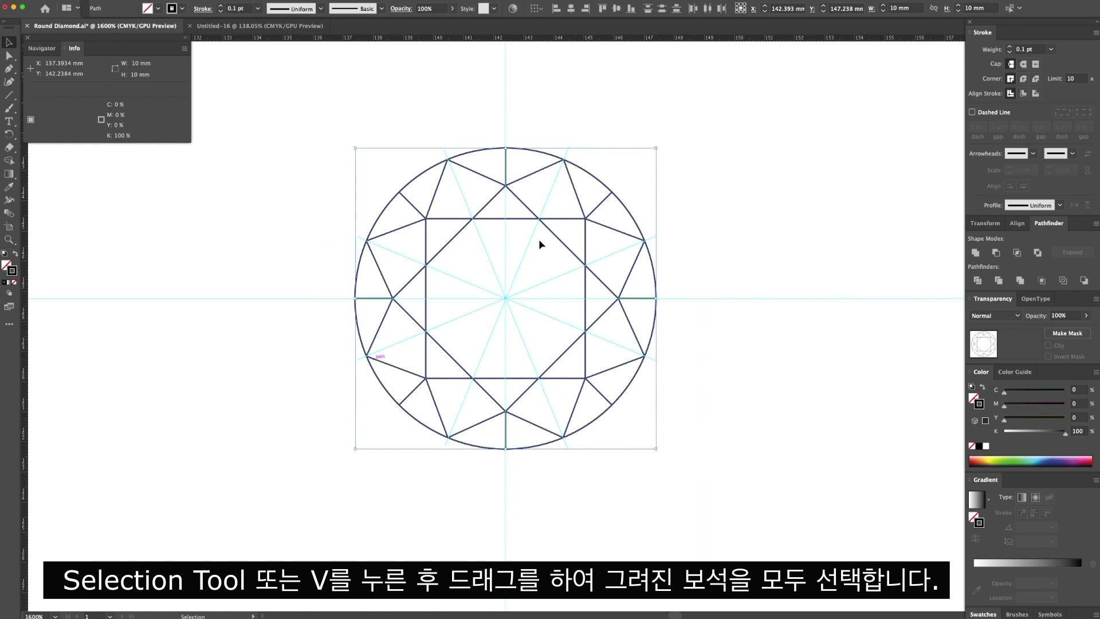
{"action": "left_click", "coordinate": [979, 281]}
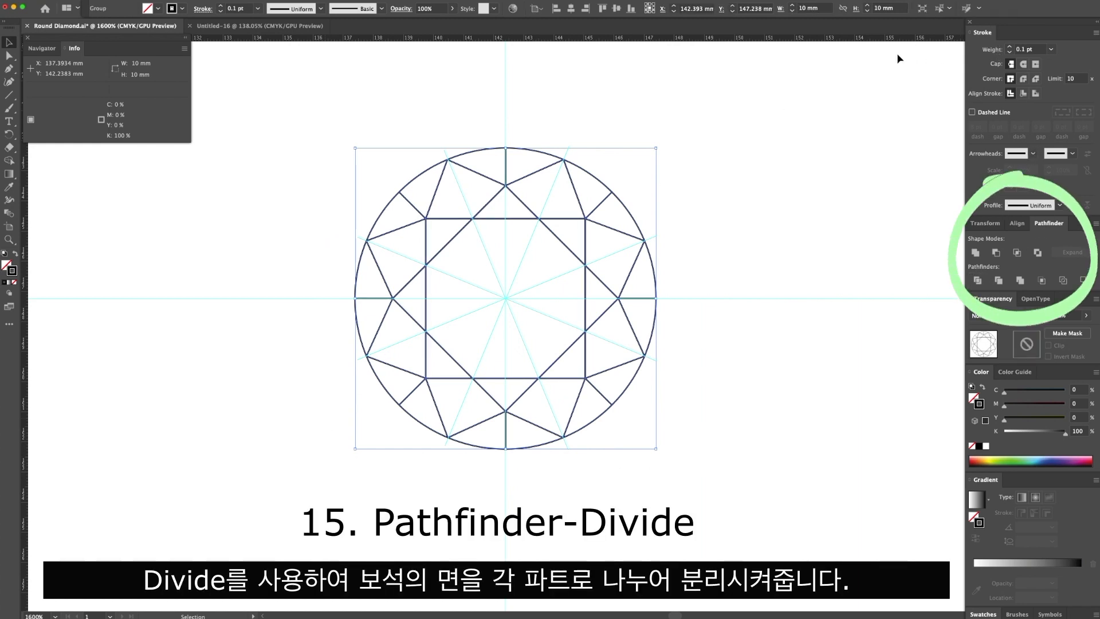
Fill the facets with a white-to-grey linear gradient, setting the dark stop to K 30% and the white stop's location to about 42.5%.
{"action": "left_click", "coordinate": [6, 265]}
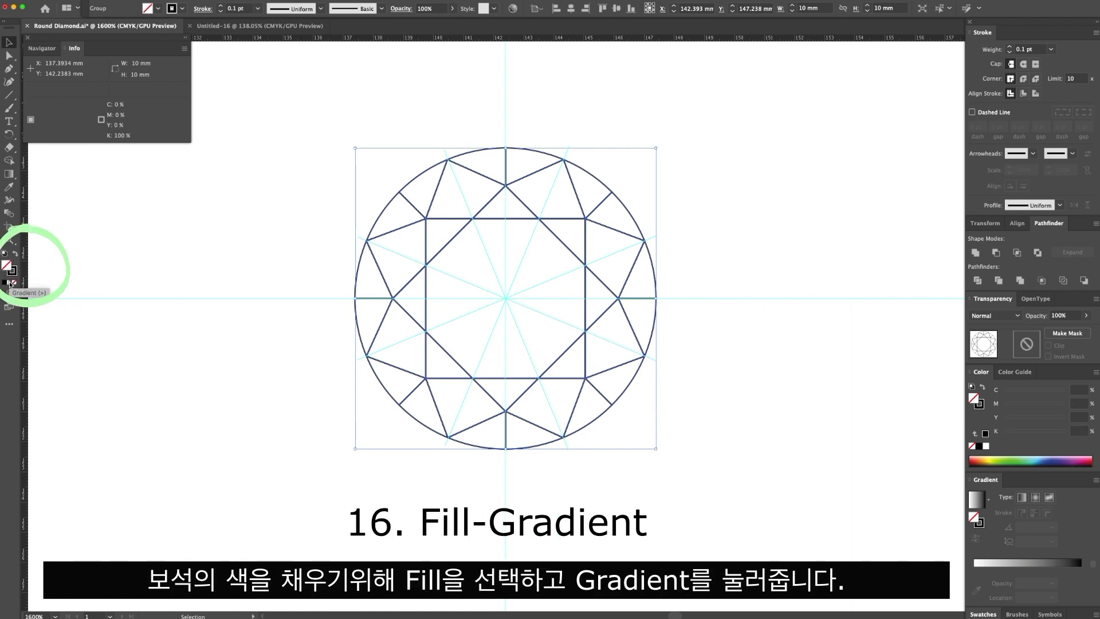
{"action": "left_click", "coordinate": [9, 283]}
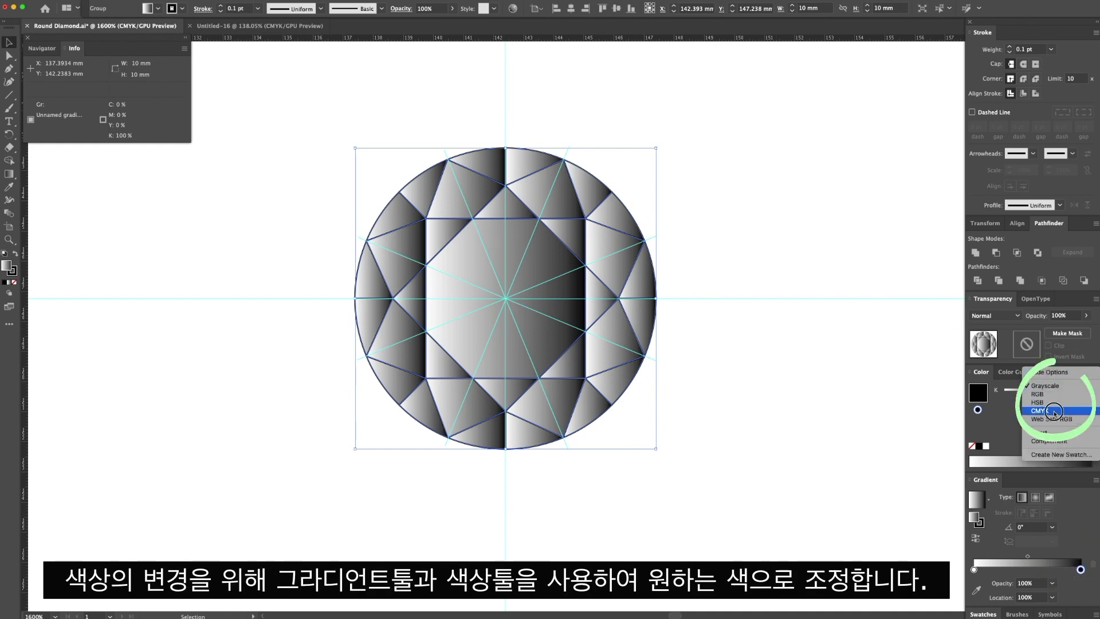
{"action": "left_click_drag", "start_coordinate": [1085, 431], "coordinate": [1053, 431]}
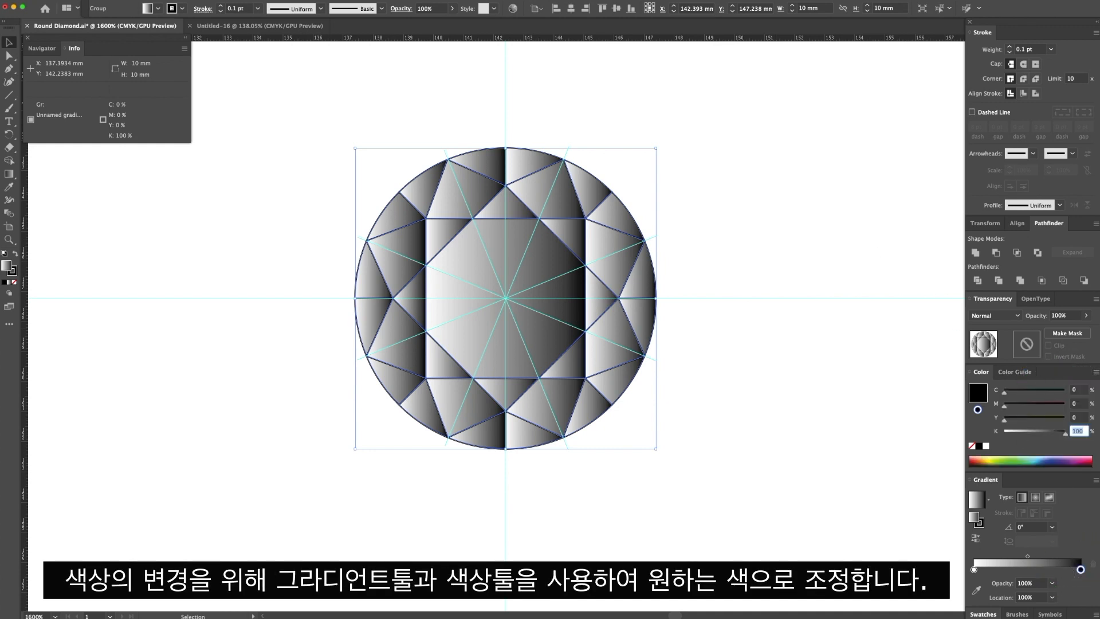
{"action": "type", "text": "30"}
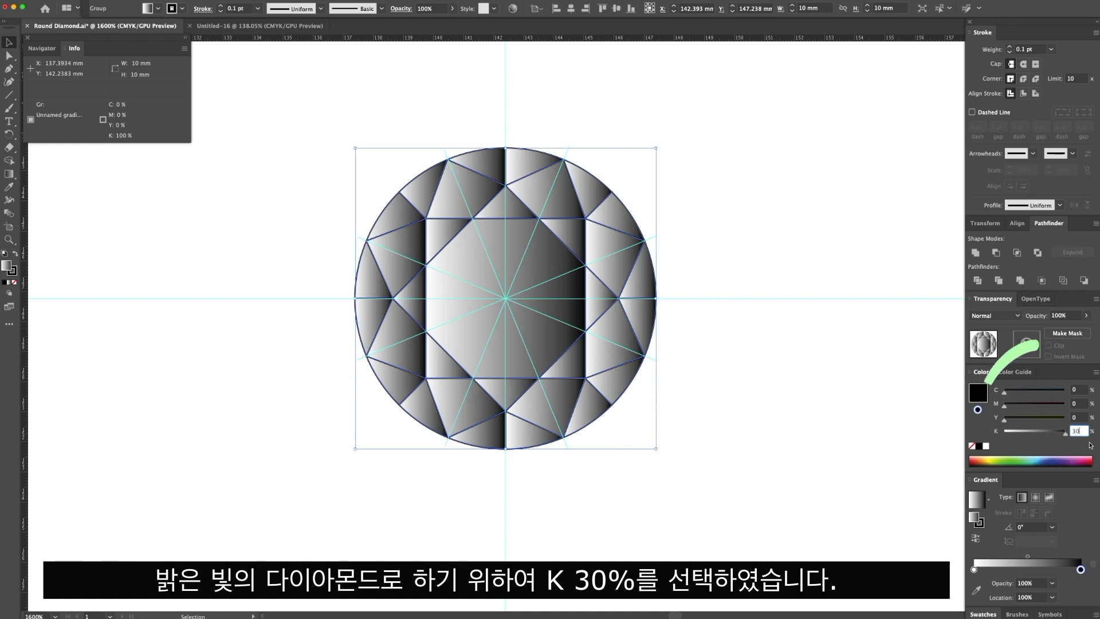
{"action": "key", "text": "Return"}
{"action": "left_click_drag", "start_coordinate": [975, 570], "coordinate": [1020, 570]}
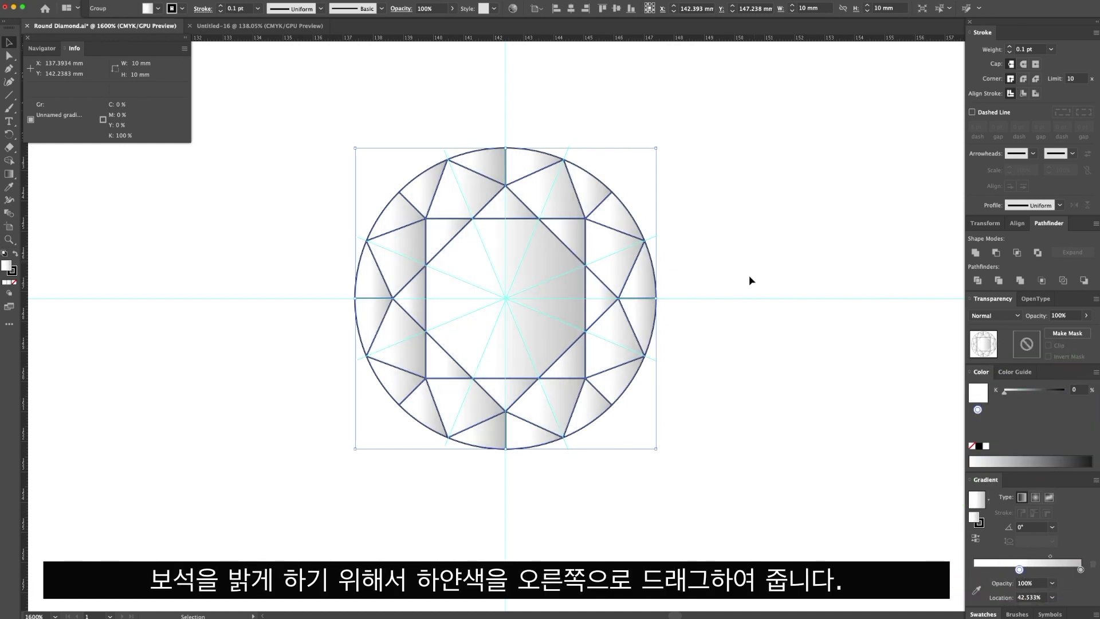
Ungroup the divided diamond so each facet is an individual shape, and deselect everything.
{"action": "right_click", "coordinate": [602, 301]}
{"action": "left_click", "coordinate": [654, 385]}
{"action": "left_click", "coordinate": [720, 373]}
Pull individual facets away from the diamond one at a time to check their separation, undoing each move.
{"action": "left_click", "coordinate": [649, 284]}
{"action": "left_click_drag", "start_coordinate": [649, 285], "coordinate": [725, 283]}
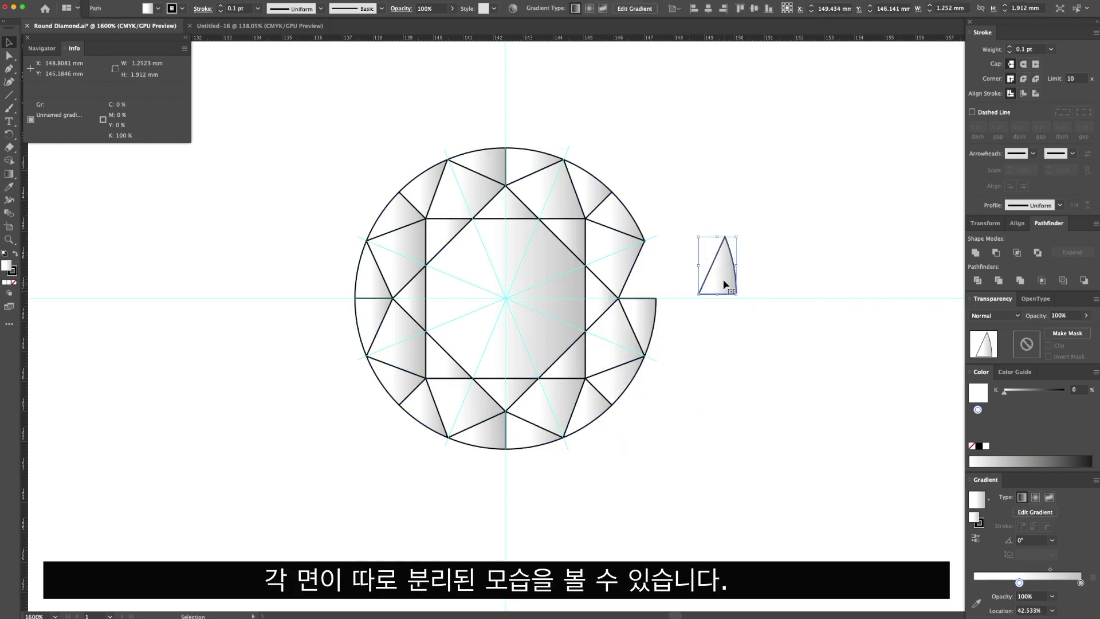
{"action": "key", "text": "super+z"}
{"action": "left_click_drag", "start_coordinate": [621, 266], "coordinate": [712, 253]}
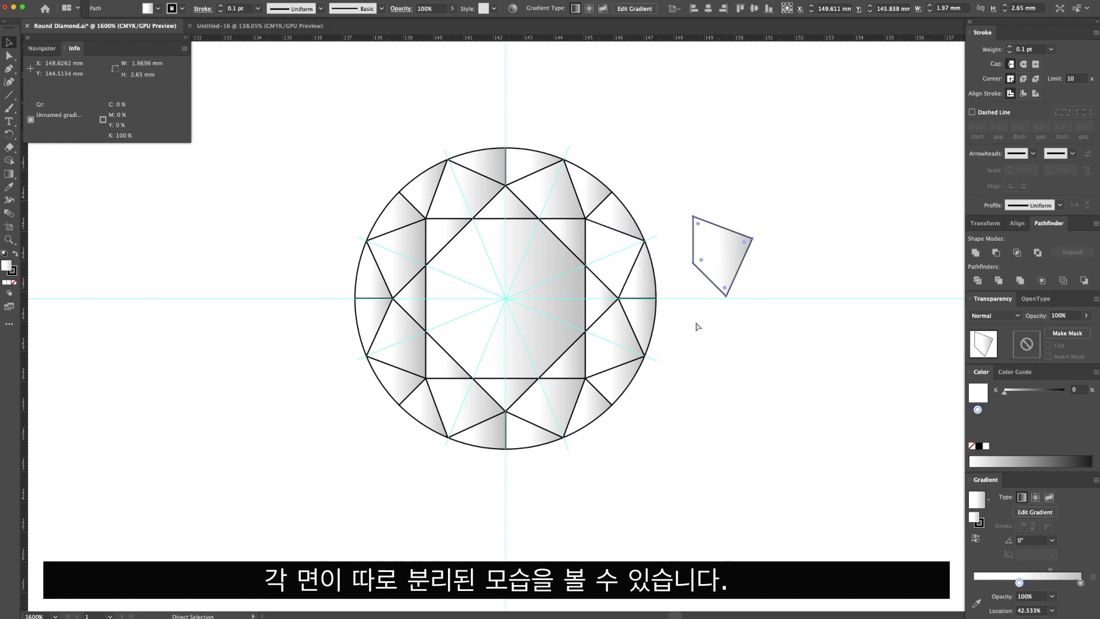
{"action": "key", "text": "super+z"}
{"action": "left_click_drag", "start_coordinate": [590, 312], "coordinate": [721, 312]}
{"action": "key", "text": "super+z"}
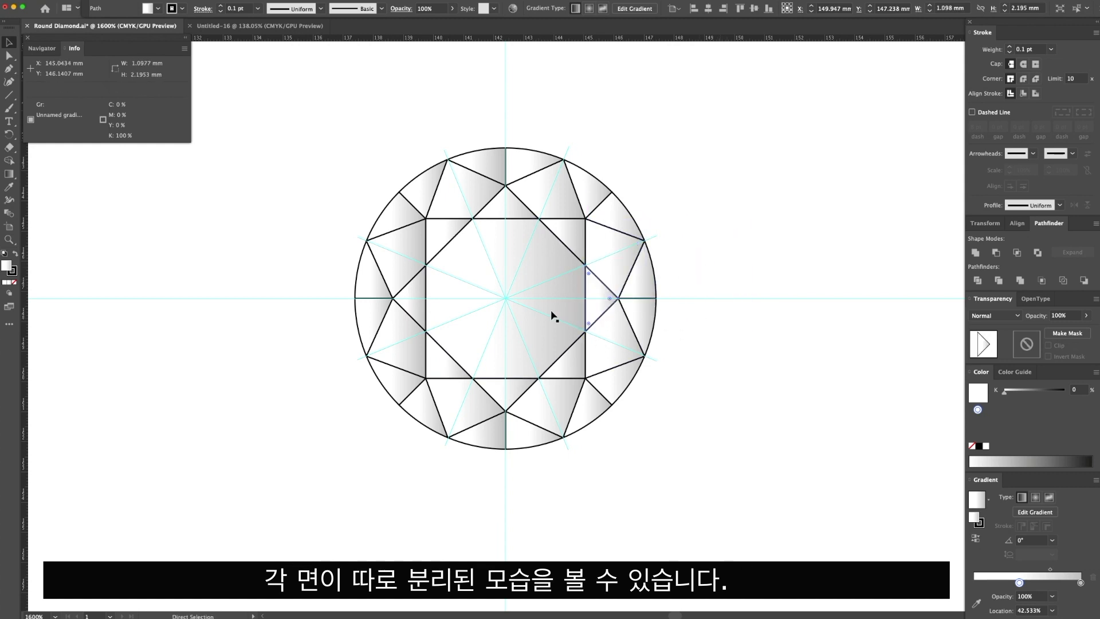
{"action": "left_click_drag", "start_coordinate": [569, 311], "coordinate": [766, 314]}
{"action": "key", "text": "super+z"}
{"action": "left_click", "coordinate": [780, 299]}
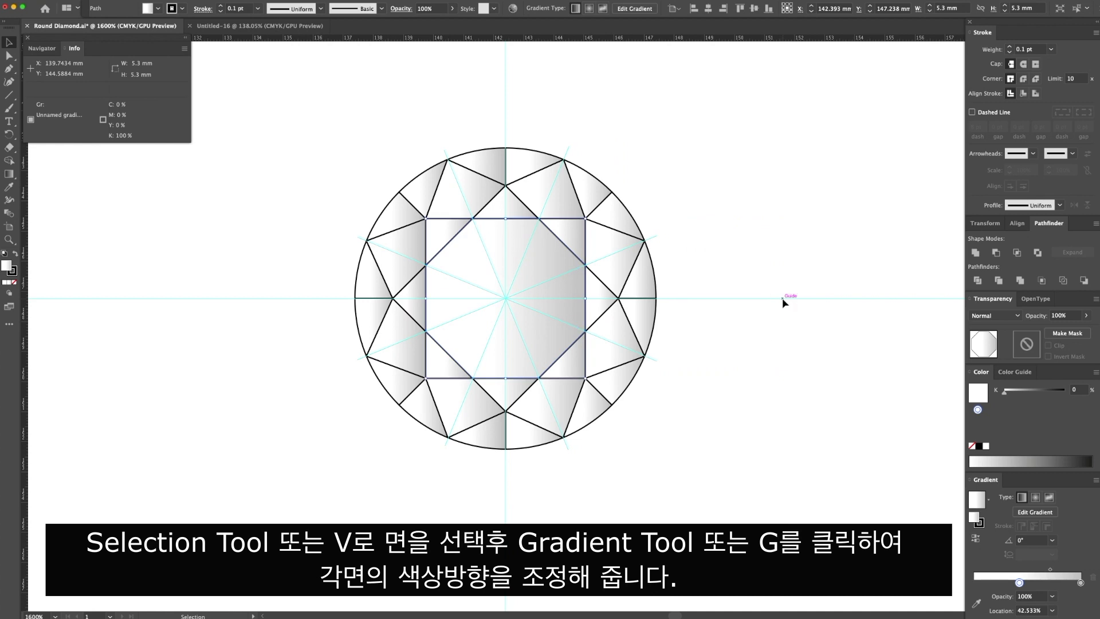
Redirect the central table facet's gradient diagonally, running from its lower-right corner to its upper-left area at about 134°.
{"action": "left_click", "coordinate": [568, 316]}
{"action": "key", "text": "g"}
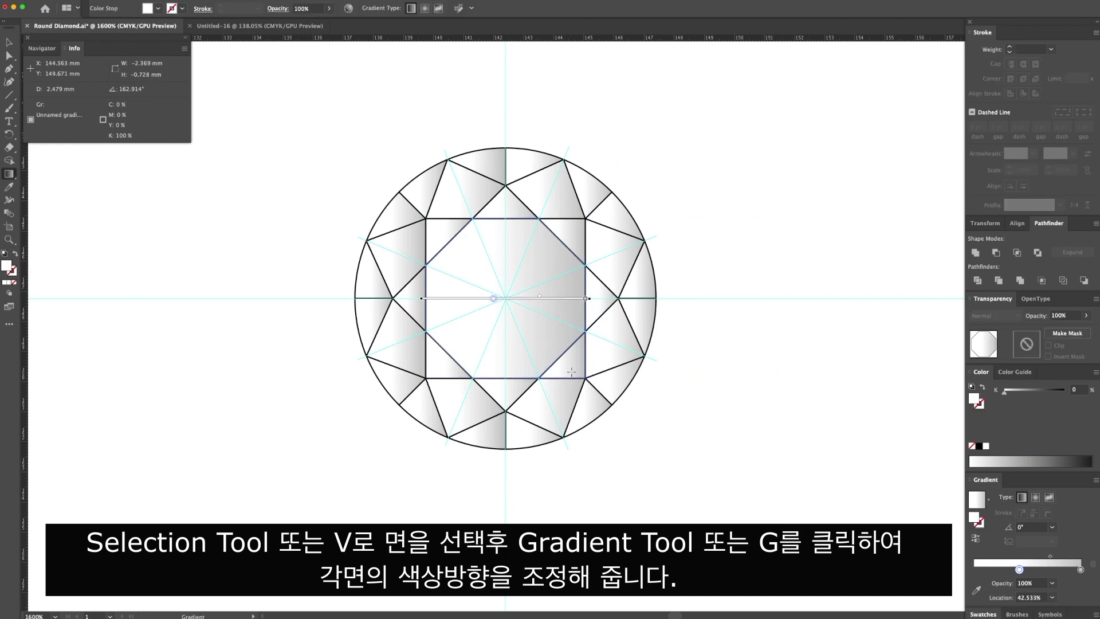
{"action": "left_click_drag", "start_coordinate": [577, 371], "coordinate": [466, 258]}
Redirect the gradients of the lower-right kite facet and the girdle facet just above the diamond's right-hand point diagonally toward the upper left.
{"action": "key", "text": "v"}
{"action": "left_click", "coordinate": [616, 332]}
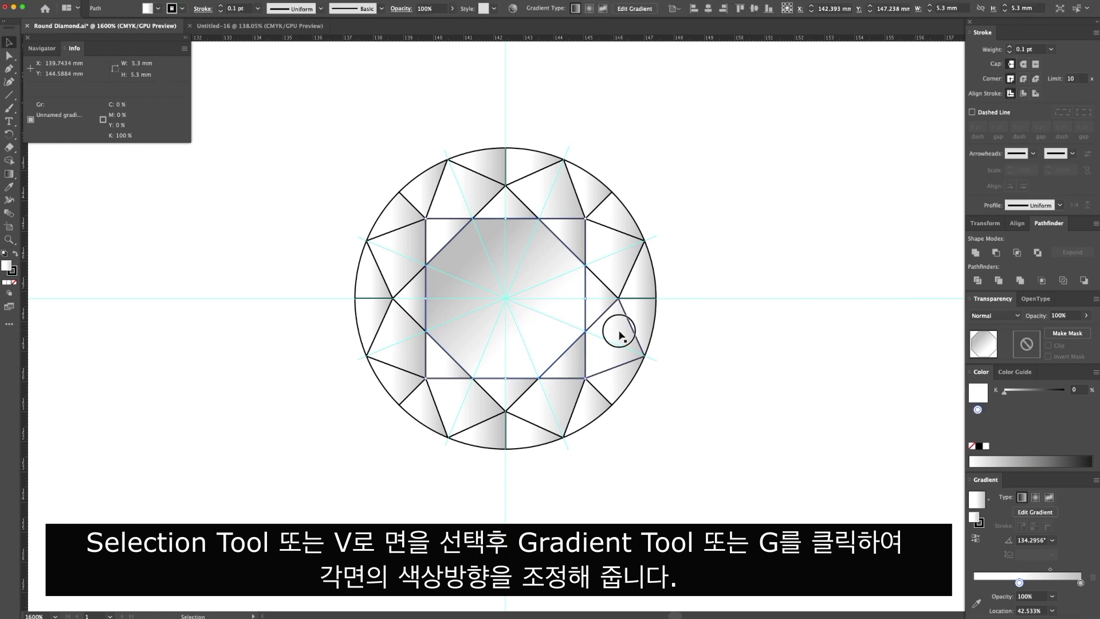
{"action": "key", "text": "g"}
{"action": "left_click_drag", "start_coordinate": [653, 378], "coordinate": [589, 328]}
{"action": "key", "text": "v"}
{"action": "left_click", "coordinate": [642, 284]}
{"action": "key", "text": "g"}
{"action": "left_click_drag", "start_coordinate": [672, 292], "coordinate": [625, 266]}
Redirect the gradients of the upper-right girdle facet and the kite facet right of the top point, darkening toward the upper left.
{"action": "key", "text": "v"}
{"action": "left_click", "coordinate": [596, 192]}
{"action": "key", "text": "g"}
{"action": "left_click_drag", "start_coordinate": [606, 202], "coordinate": [563, 172]}
{"action": "left_click", "coordinate": [539, 196]}
{"action": "key", "text": "g"}
{"action": "left_click_drag", "start_coordinate": [576, 221], "coordinate": [443, 179]}
Redirect the gradients of the upper-left kite facet and the lower-left kite facet diagonally, darkening toward the upper left.
{"action": "key", "text": "v"}
{"action": "left_click", "coordinate": [445, 206]}
{"action": "key", "text": "g"}
{"action": "left_click_drag", "start_coordinate": [391, 238], "coordinate": [386, 235]}
{"action": "key", "text": "v"}
{"action": "left_click", "coordinate": [399, 339]}
{"action": "key", "text": "g"}
{"action": "left_click_drag", "start_coordinate": [432, 371], "coordinate": [376, 316]}
Redirect the gradients of the kite facet left of the diamond's bottom point and the girdle facet right of that point.
{"action": "key", "text": "v"}
{"action": "left_click", "coordinate": [476, 407]}
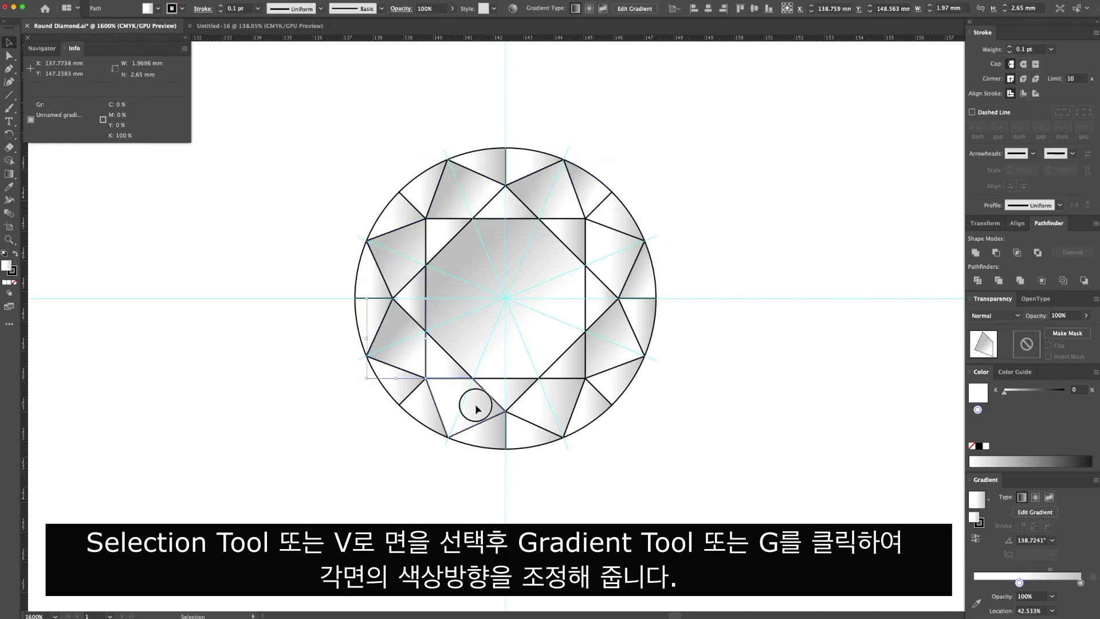
{"action": "key", "text": "g"}
{"action": "left_click_drag", "start_coordinate": [489, 435], "coordinate": [494, 425]}
{"action": "key", "text": "v"}
{"action": "left_click", "coordinate": [540, 442]}
{"action": "key", "text": "g"}
{"action": "left_click_drag", "start_coordinate": [555, 467], "coordinate": [531, 428]}
Redirect the gradients of the lower-left girdle facet and the one just below the diamond's leftmost point, the latter nearly horizontally.
{"action": "key", "text": "v"}
{"action": "left_click", "coordinate": [388, 393]}
{"action": "key", "text": "g"}
{"action": "left_click_drag", "start_coordinate": [406, 379], "coordinate": [408, 376]}
{"action": "key", "text": "v"}
{"action": "left_click", "coordinate": [369, 322]}
{"action": "key", "text": "g"}
{"action": "left_click_drag", "start_coordinate": [337, 328], "coordinate": [388, 327]}
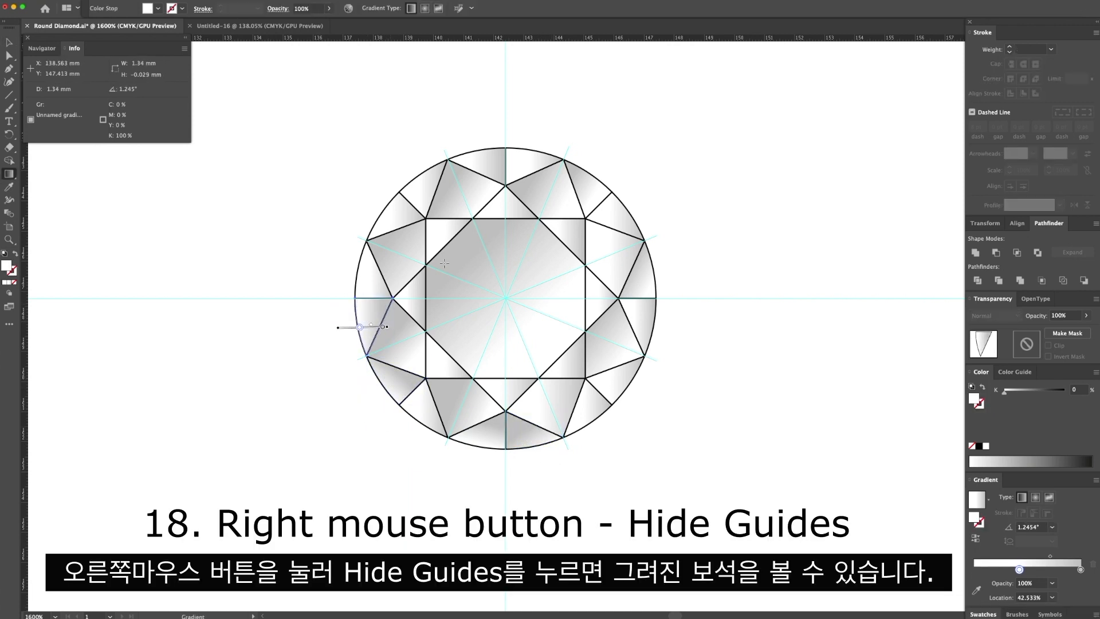
Hide the guides to view the shaded diamond, and show them again.
{"action": "key", "text": "v"}
{"action": "left_click", "coordinate": [708, 239]}
{"action": "right_click", "coordinate": [708, 240]}
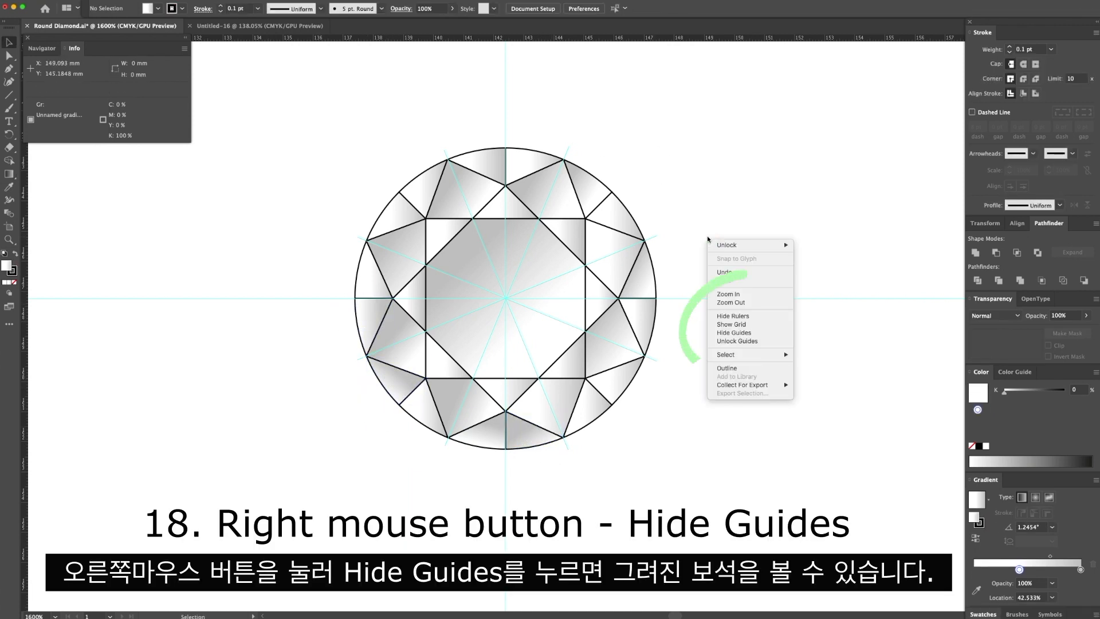
{"action": "left_click", "coordinate": [735, 333]}
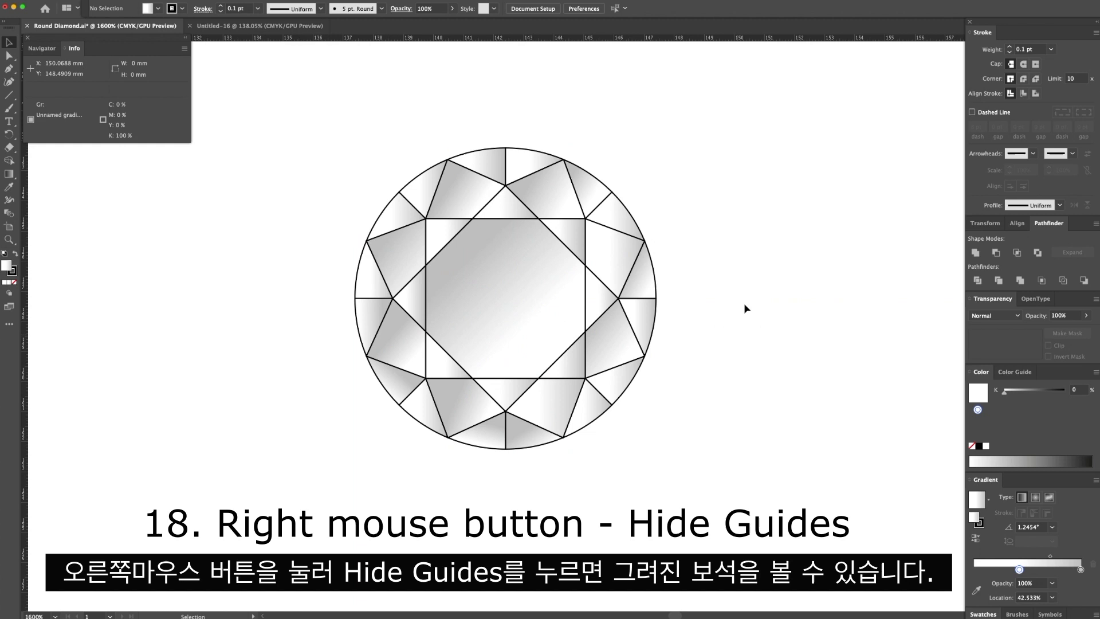
{"action": "right_click", "coordinate": [713, 228]}
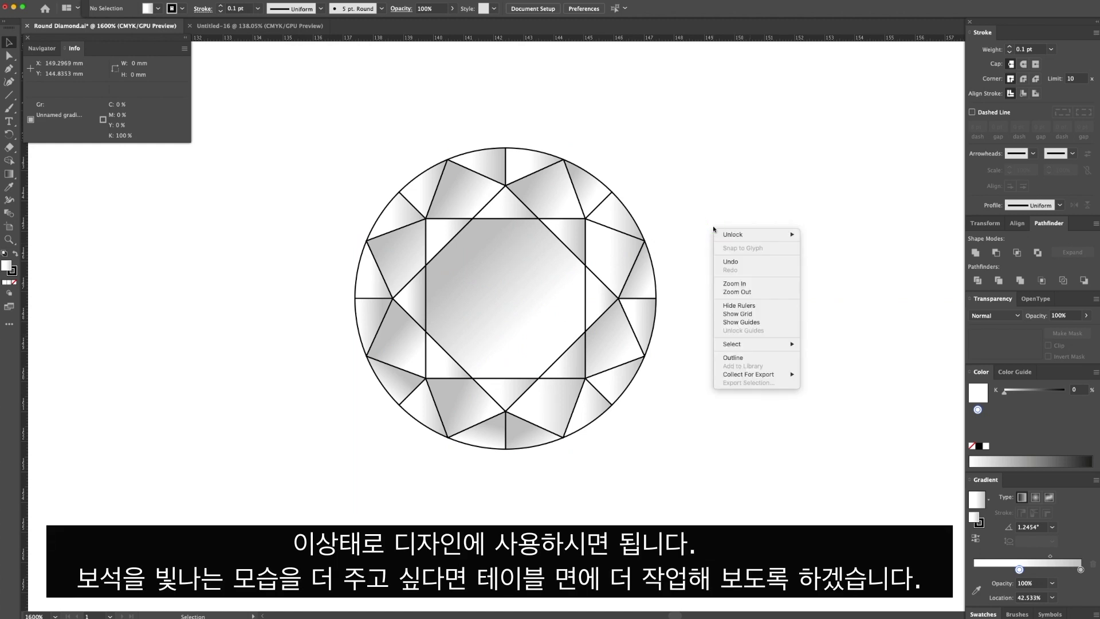
{"action": "left_click", "coordinate": [758, 324]}
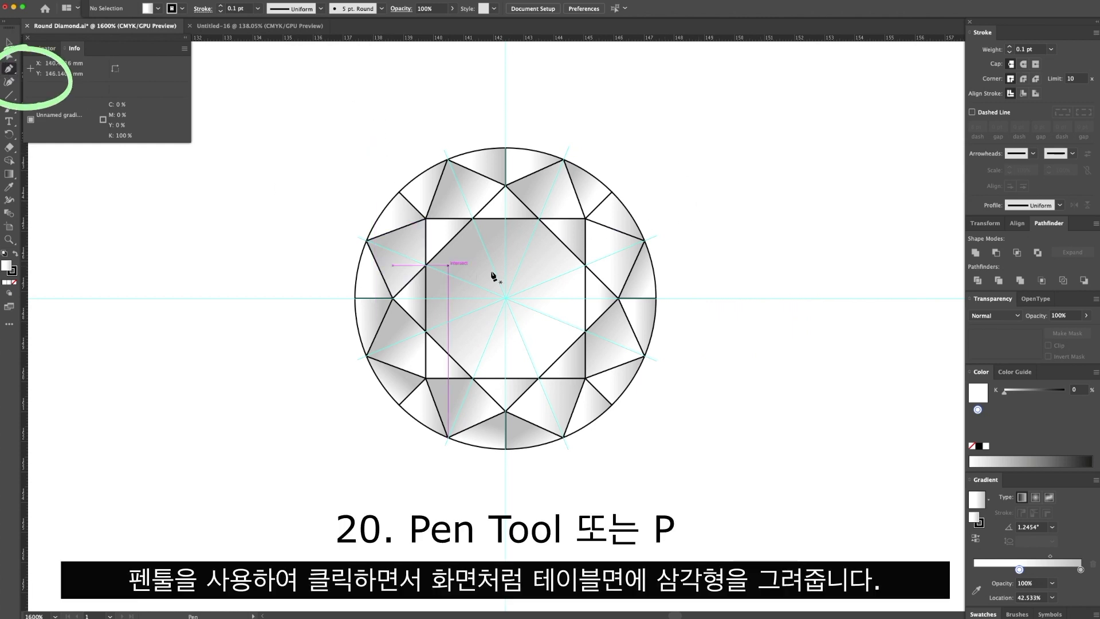
Draw two narrow triangles with the Pen tool from the diamond's centre to the table's upper-right edge and upper right-hand edge.
{"action": "left_click", "coordinate": [506, 298]}
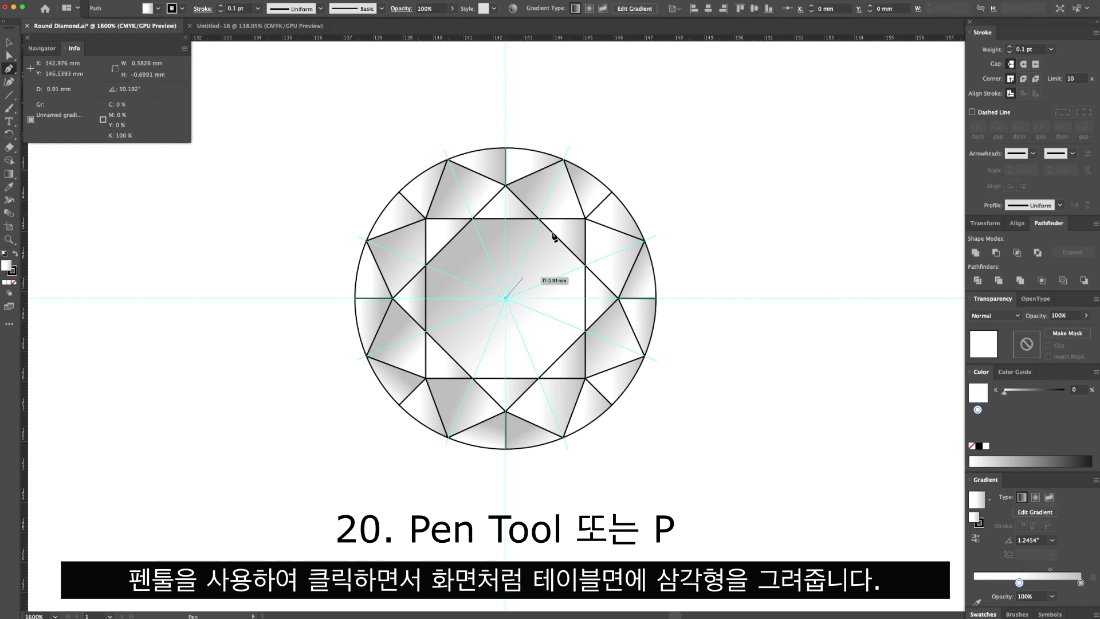
{"action": "left_click", "coordinate": [556, 236]}
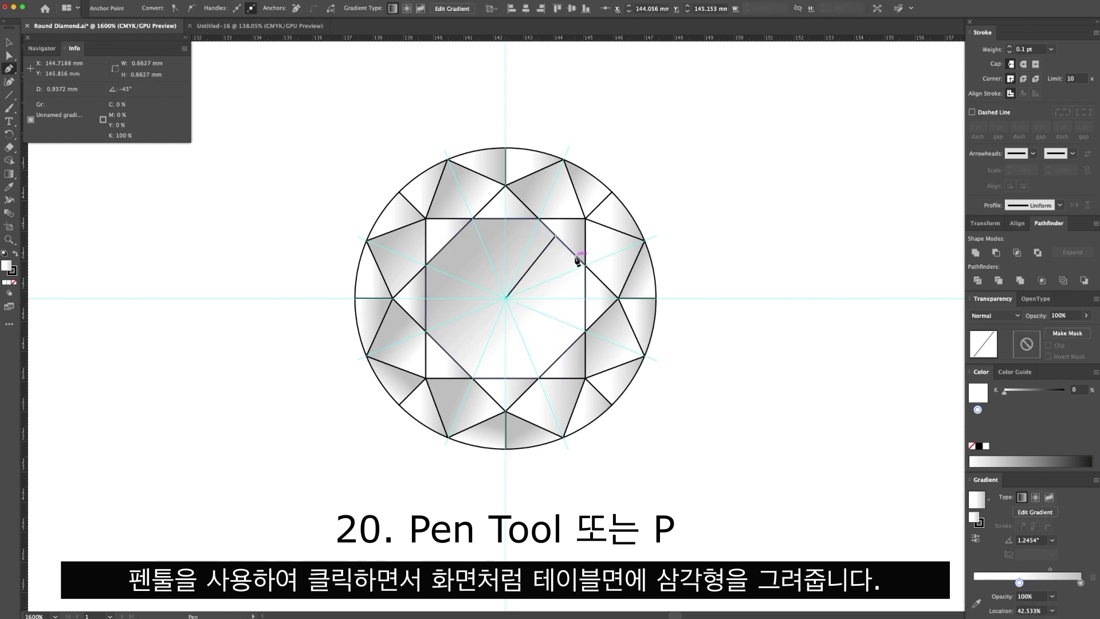
{"action": "left_click", "coordinate": [576, 256]}
{"action": "left_click", "coordinate": [506, 298]}
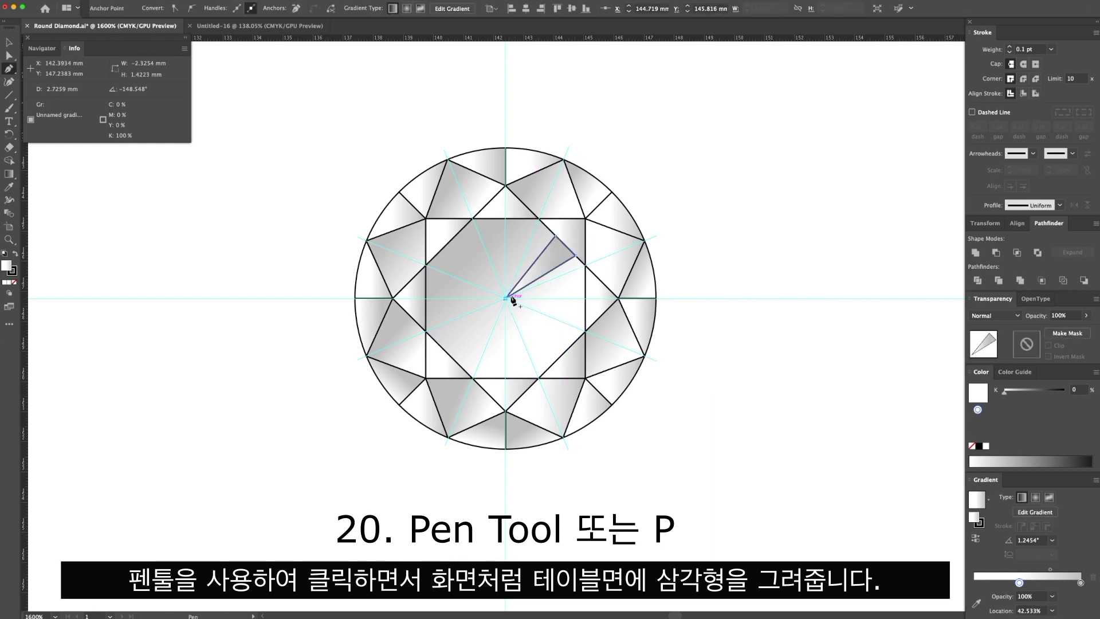
{"action": "left_click", "coordinate": [586, 265]}
{"action": "left_click", "coordinate": [585, 291]}
{"action": "left_click", "coordinate": [506, 298]}
Draw two narrow triangles from the diamond's centre to the lower part of the table's right edge and its lower-right edge.
{"action": "left_click", "coordinate": [585, 307]}
{"action": "left_click", "coordinate": [585, 330]}
{"action": "left_click", "coordinate": [505, 298]}
{"action": "left_click", "coordinate": [553, 362]}
{"action": "left_click", "coordinate": [506, 298]}
{"action": "left_click", "coordinate": [572, 345]}
Draw two narrow triangles from the diamond's centre to the right and left ends of the table's bottom edge.
{"action": "left_click", "coordinate": [539, 378]}
{"action": "left_click", "coordinate": [515, 378]}
{"action": "left_click", "coordinate": [505, 298]}
{"action": "left_click", "coordinate": [473, 378]}
{"action": "left_click", "coordinate": [501, 379]}
{"action": "left_click", "coordinate": [507, 298]}
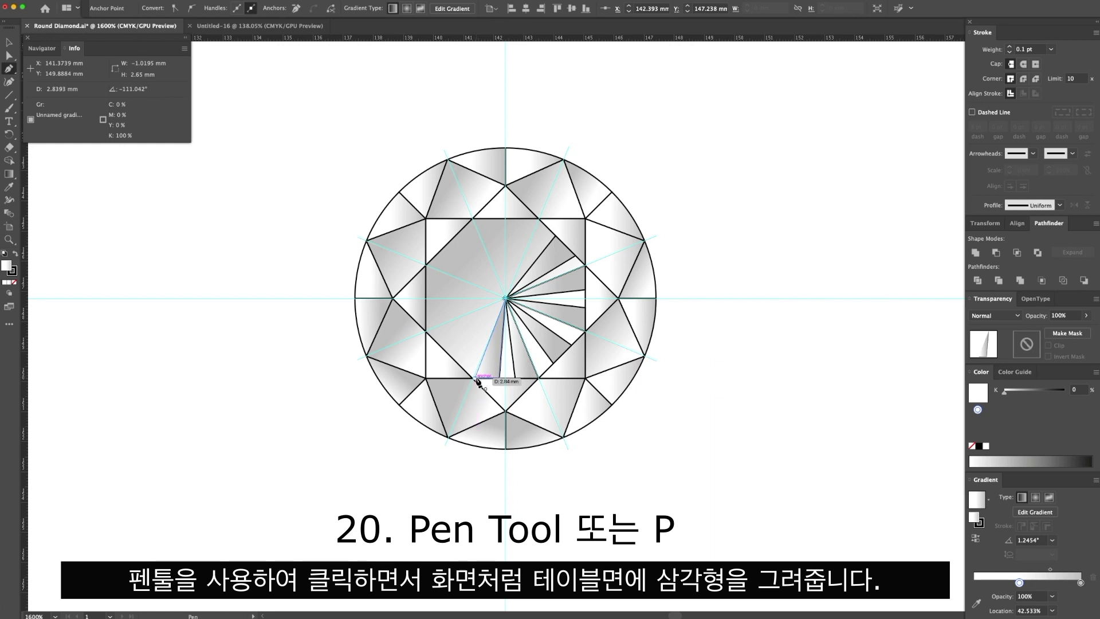
Draw three narrow triangles from the diamond's centre, one to the table's lower-left edge and two to its left edge.
{"action": "left_click", "coordinate": [451, 357]}
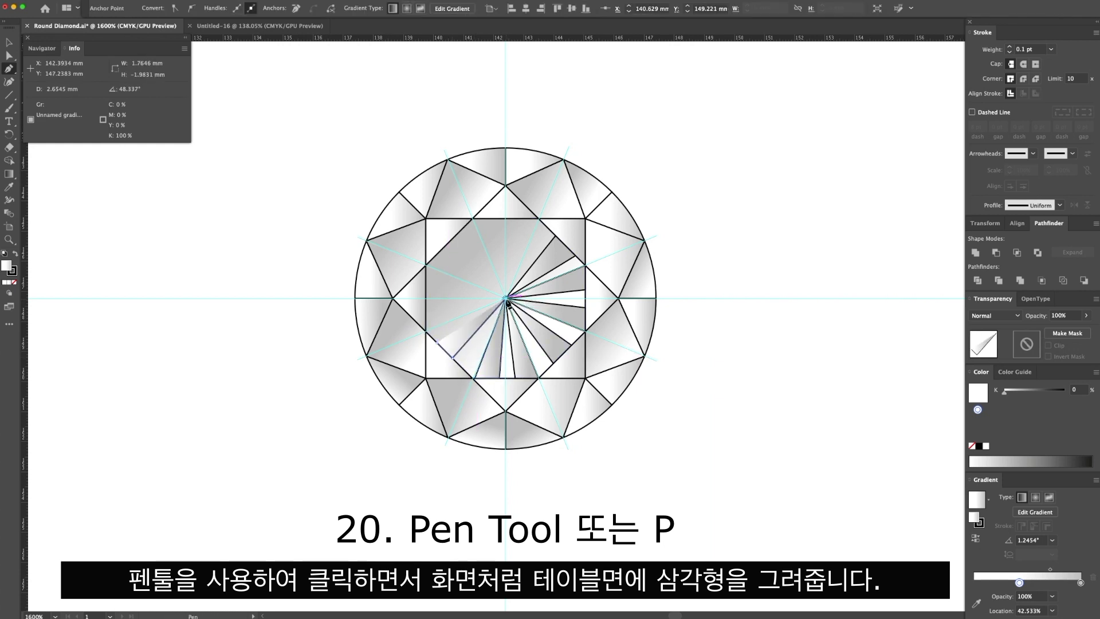
{"action": "left_click", "coordinate": [438, 343]}
{"action": "left_click", "coordinate": [425, 332]}
{"action": "left_click", "coordinate": [426, 311]}
{"action": "left_click", "coordinate": [505, 299]}
{"action": "left_click", "coordinate": [426, 331]}
{"action": "left_click", "coordinate": [425, 290]}
{"action": "left_click", "coordinate": [426, 267]}
{"action": "left_click", "coordinate": [506, 297]}
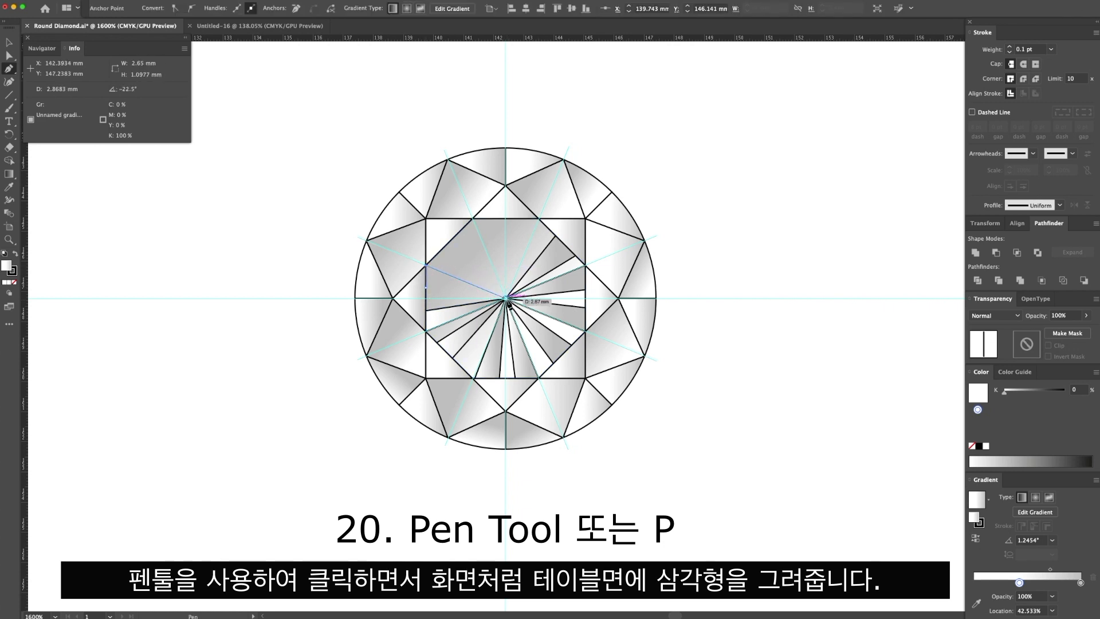
Draw three narrow triangles from the diamond's centre, one to the table's upper-left edge and two to its top edge.
{"action": "left_click", "coordinate": [445, 247]}
{"action": "left_click", "coordinate": [461, 230]}
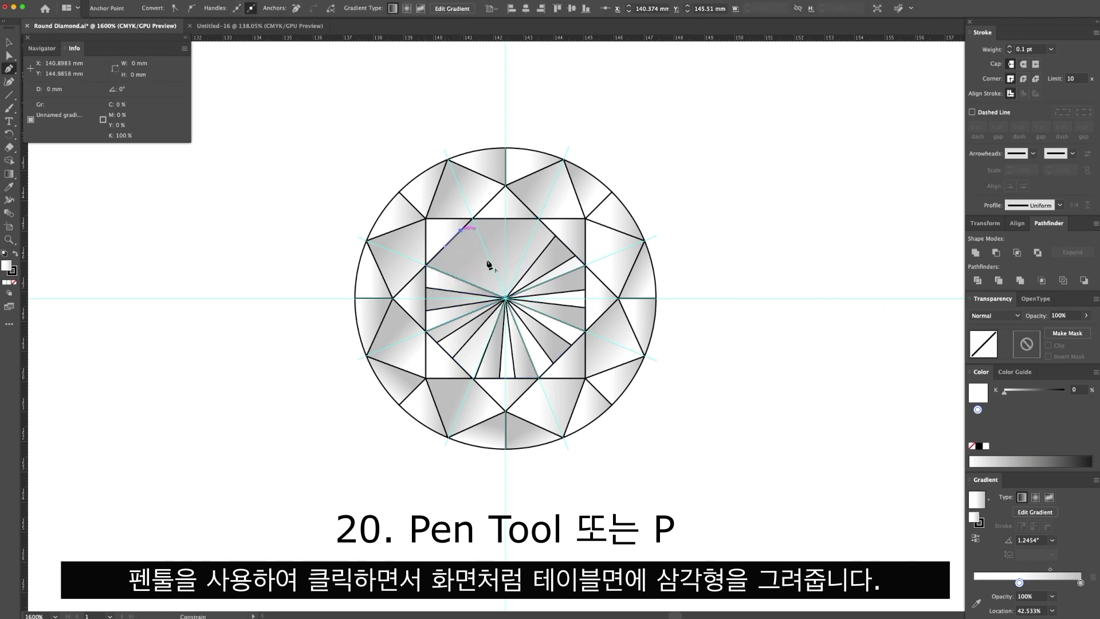
{"action": "left_click", "coordinate": [505, 298]}
{"action": "left_click", "coordinate": [445, 247]}
{"action": "left_click", "coordinate": [472, 218]}
{"action": "left_click", "coordinate": [500, 219]}
{"action": "left_click", "coordinate": [505, 298]}
{"action": "left_click", "coordinate": [472, 218]}
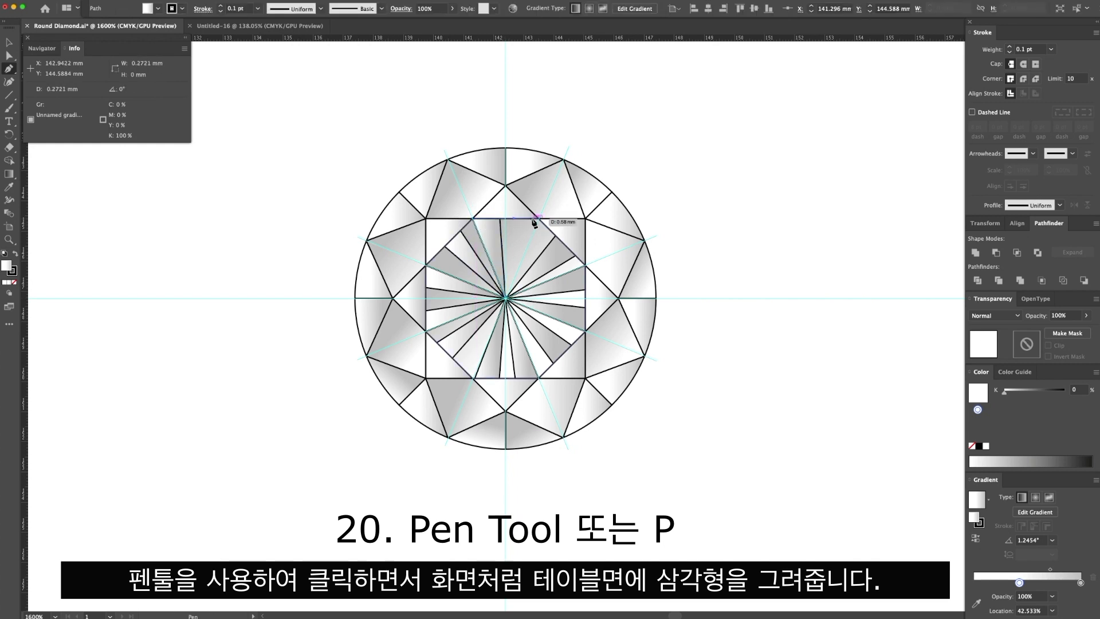
{"action": "left_click", "coordinate": [538, 218]}
{"action": "left_click", "coordinate": [506, 298]}
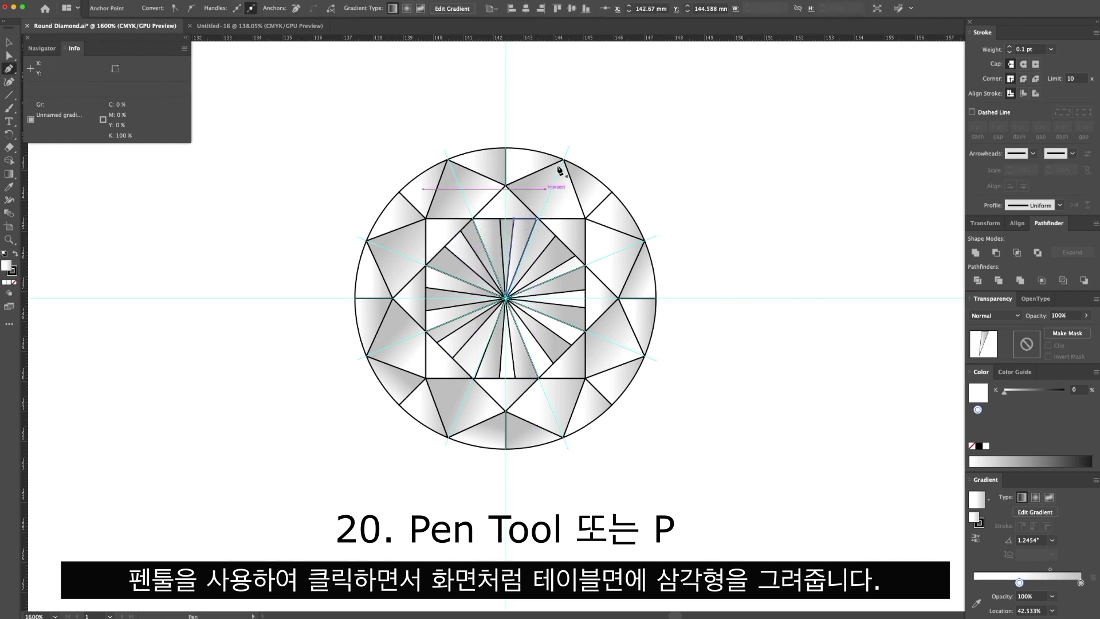
Remove the stroke from all the triangles around the diamond's centre and shrink them slightly so they fit inside the table.
{"action": "key", "text": "v"}
{"action": "left_click", "coordinate": [465, 260], "text": "shift"}
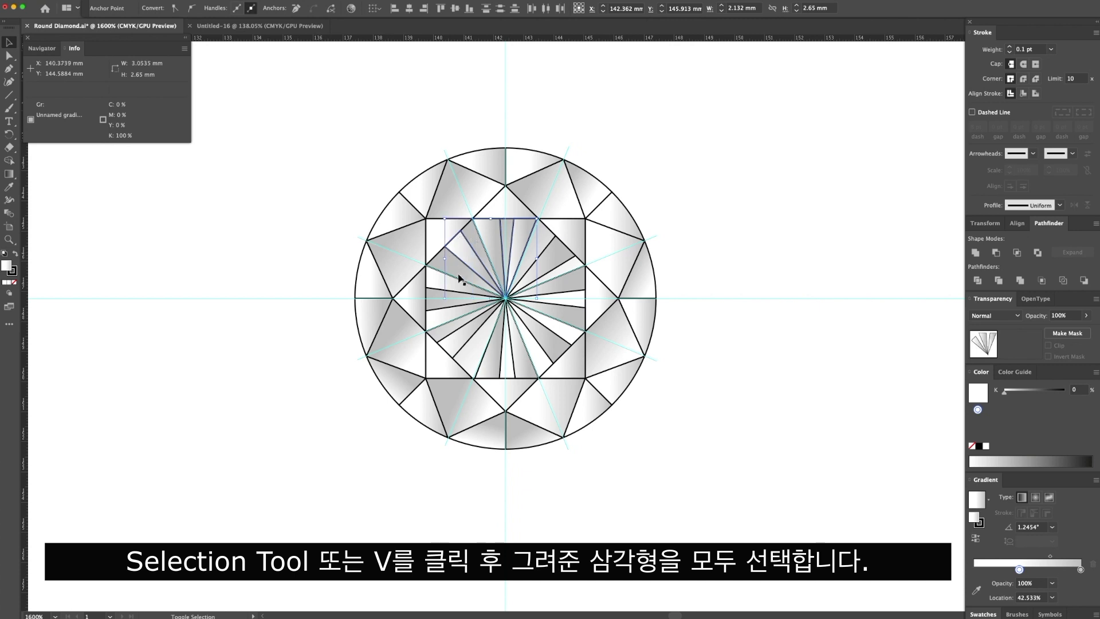
{"action": "left_click", "coordinate": [458, 345], "text": "shift"}
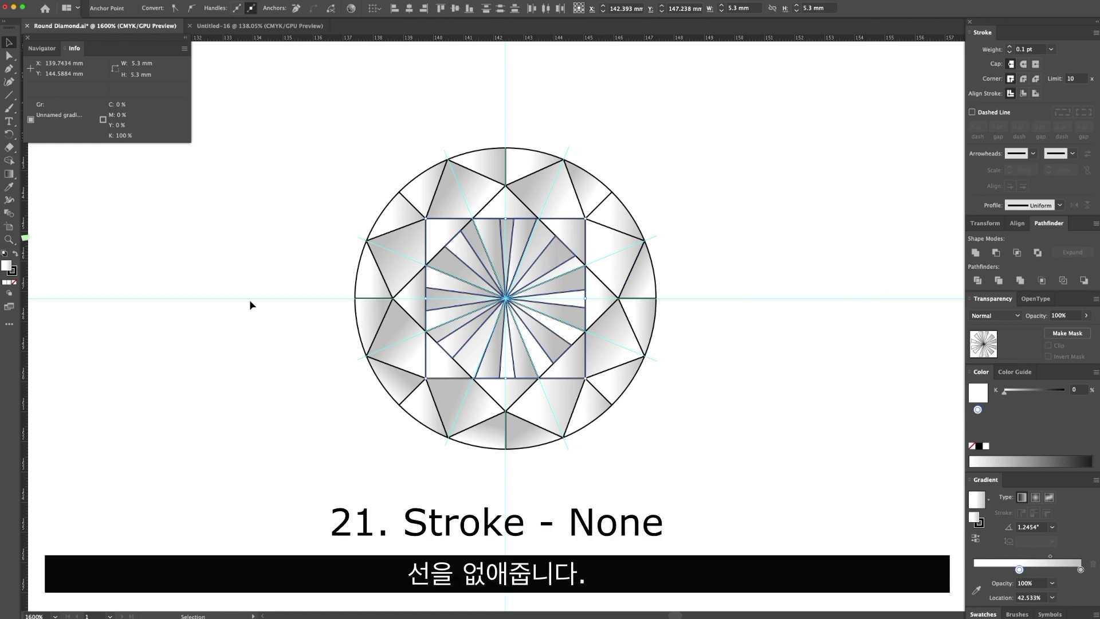
{"action": "left_click", "coordinate": [14, 271]}
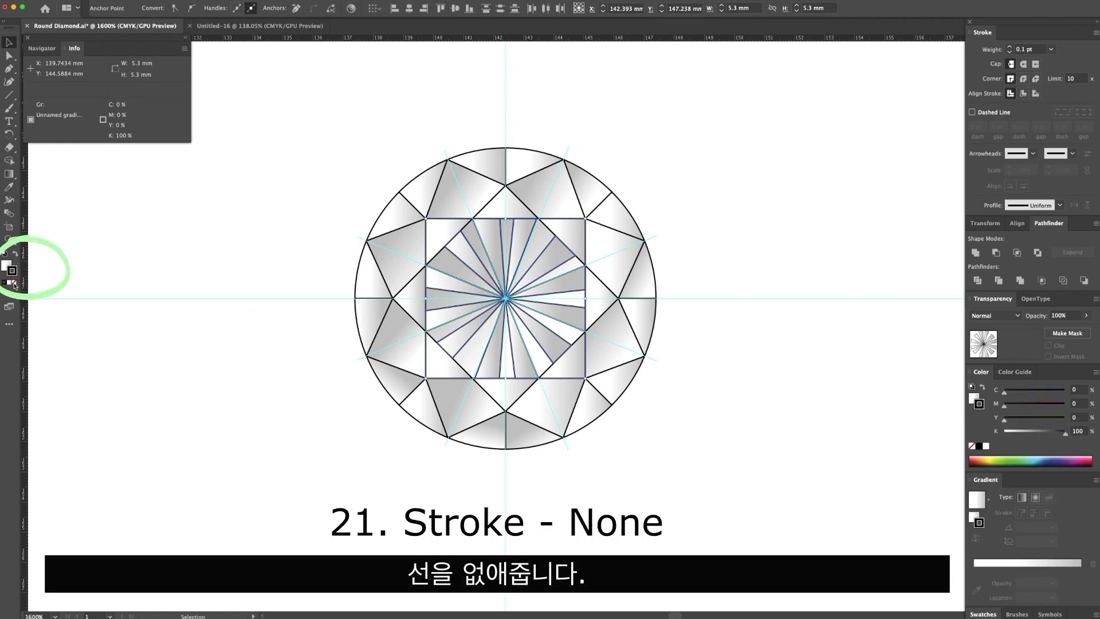
{"action": "left_click", "coordinate": [15, 283]}
{"action": "left_click_drag", "start_coordinate": [585, 218], "coordinate": [583, 221]}
{"action": "left_click", "coordinate": [666, 174]}
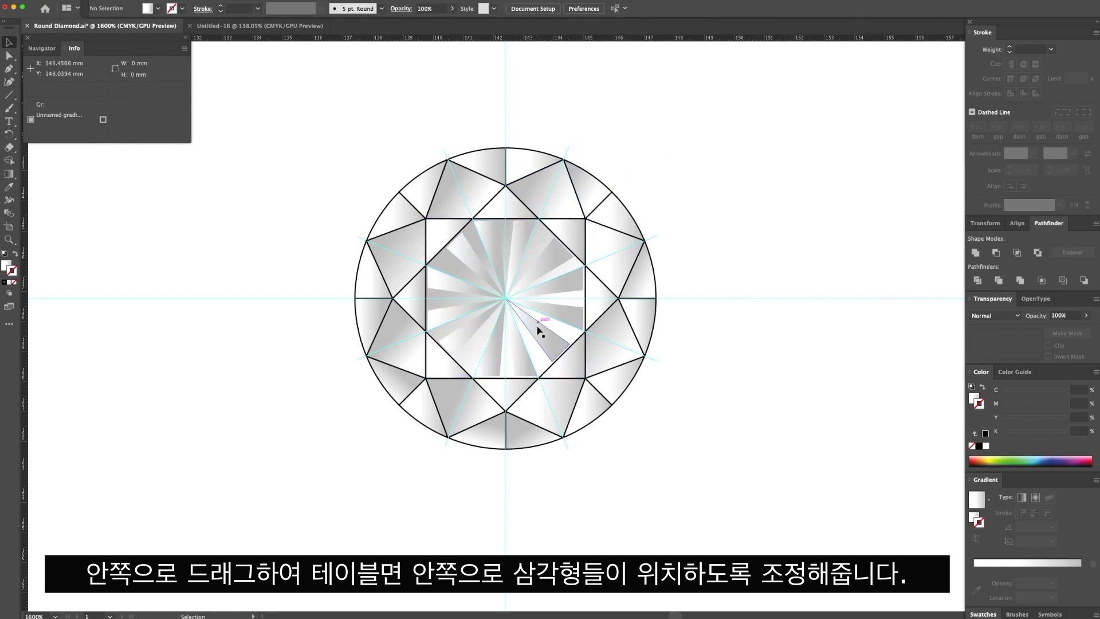
Redirect the fill gradients of the table's lower-right triangle and the triangle at the lower part of its right edge.
{"action": "left_click", "coordinate": [521, 364]}
{"action": "key", "text": "g"}
{"action": "left_click", "coordinate": [8, 267]}
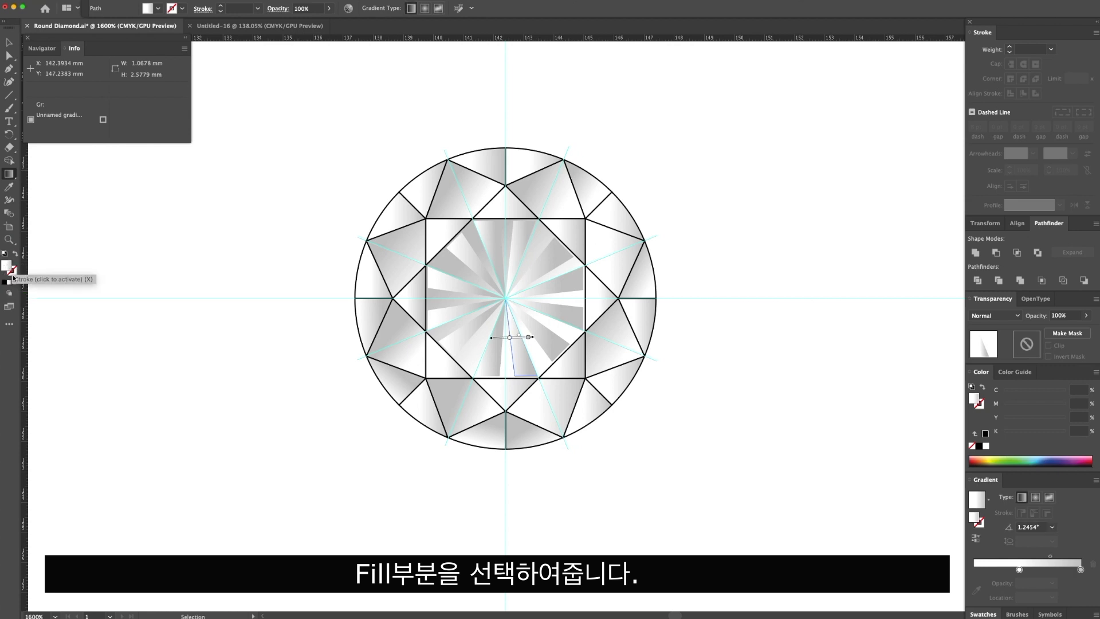
{"action": "key", "text": "v"}
{"action": "left_click", "coordinate": [567, 349]}
{"action": "key", "text": "g"}
{"action": "left_click_drag", "start_coordinate": [573, 361], "coordinate": [518, 317]}
{"action": "key", "text": "v"}
{"action": "left_click", "coordinate": [574, 318]}
{"action": "key", "text": "g"}
{"action": "left_click_drag", "start_coordinate": [602, 327], "coordinate": [534, 307]}
Redirect the fill gradients of the table's upper-right triangle and the right-hand triangle at its top edge.
{"action": "key", "text": "v"}
{"action": "left_click", "coordinate": [571, 280]}
{"action": "key", "text": "v"}
{"action": "left_click", "coordinate": [558, 252]}
{"action": "key", "text": "g"}
{"action": "left_click_drag", "start_coordinate": [575, 236], "coordinate": [544, 265]}
{"action": "key", "text": "v"}
{"action": "left_click", "coordinate": [524, 246]}
{"action": "key", "text": "g"}
{"action": "left_click_drag", "start_coordinate": [524, 228], "coordinate": [514, 268]}
Redirect the fill gradients of the left-hand triangle at the table's top edge and the upper triangle at its left edge.
{"action": "left_click", "coordinate": [492, 238]}
{"action": "key", "text": "g"}
{"action": "left_click_drag", "start_coordinate": [489, 225], "coordinate": [485, 278]}
{"action": "key", "text": "v"}
{"action": "left_click", "coordinate": [469, 258]}
{"action": "key", "text": "g"}
{"action": "key", "text": "v"}
{"action": "left_click", "coordinate": [449, 288]}
{"action": "key", "text": "g"}
{"action": "left_click_drag", "start_coordinate": [412, 272], "coordinate": [454, 290]}
Redirect the fill gradients of the lower triangle at the table's left edge and the triangle at its lower-left edge.
{"action": "key", "text": "v"}
{"action": "left_click", "coordinate": [448, 315]}
{"action": "key", "text": "g"}
{"action": "left_click_drag", "start_coordinate": [417, 338], "coordinate": [468, 314]}
{"action": "key", "text": "v"}
{"action": "left_click", "coordinate": [457, 342]}
{"action": "key", "text": "g"}
{"action": "left_click_drag", "start_coordinate": [437, 369], "coordinate": [482, 326]}
Deselect the artwork and hide the guides.
{"action": "key", "text": "v"}
{"action": "left_click", "coordinate": [687, 167]}
{"action": "right_click", "coordinate": [723, 208]}
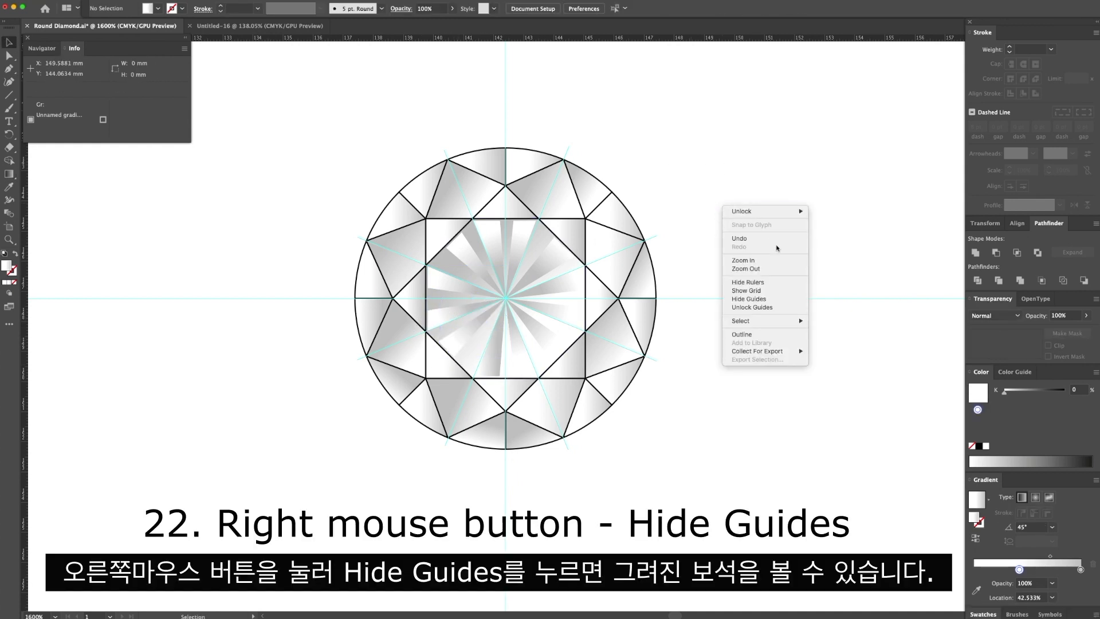
{"action": "left_click", "coordinate": [766, 302]}
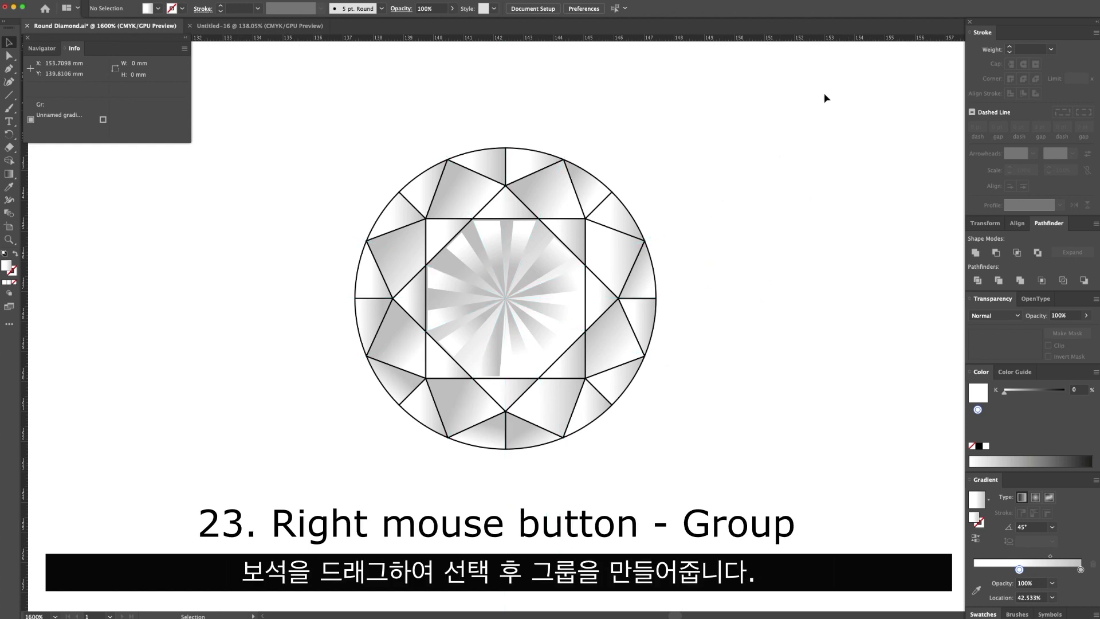
Select all parts of the diamond and group them into one object.
{"action": "left_click_drag", "start_coordinate": [319, 440], "coordinate": [387, 381]}
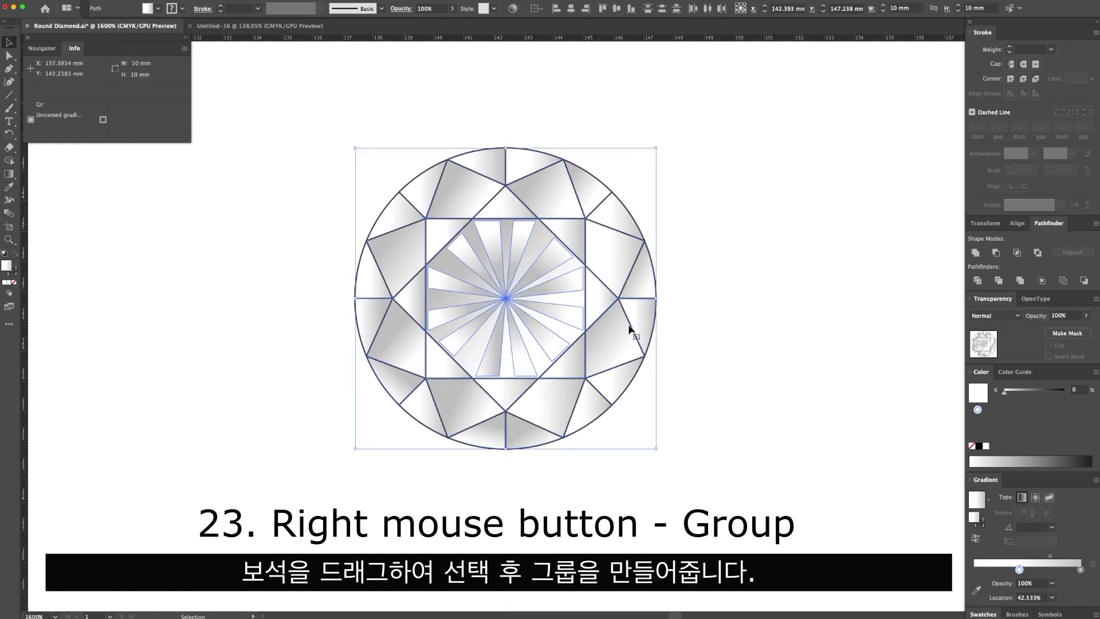
{"action": "right_click", "coordinate": [570, 340]}
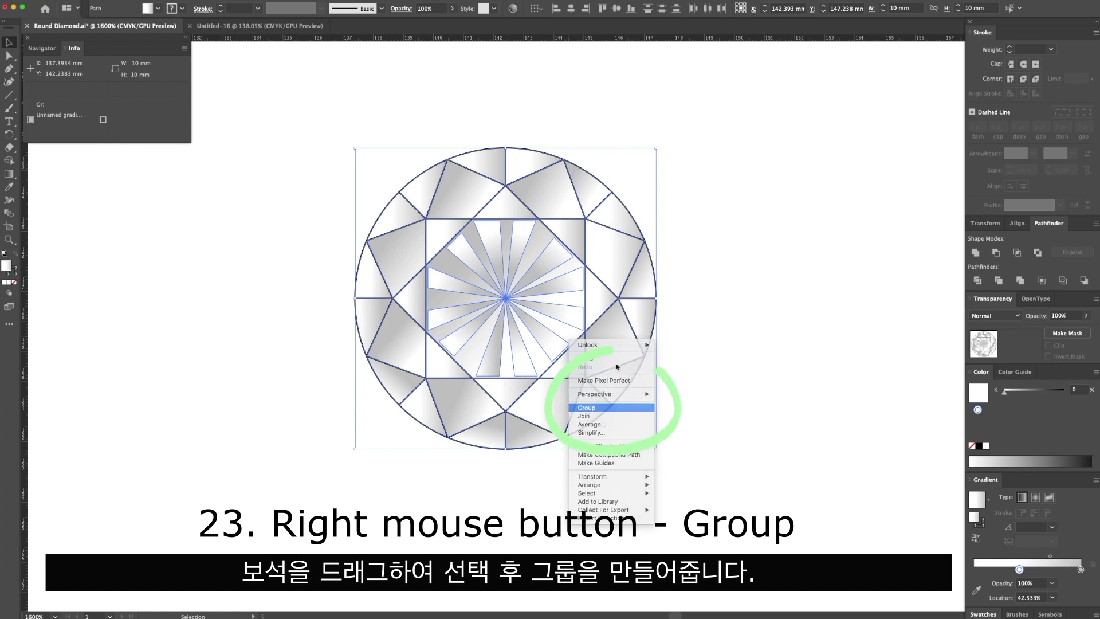
{"action": "left_click", "coordinate": [596, 408]}
{"action": "left_click", "coordinate": [703, 212]}
{"action": "left_click", "coordinate": [641, 318]}
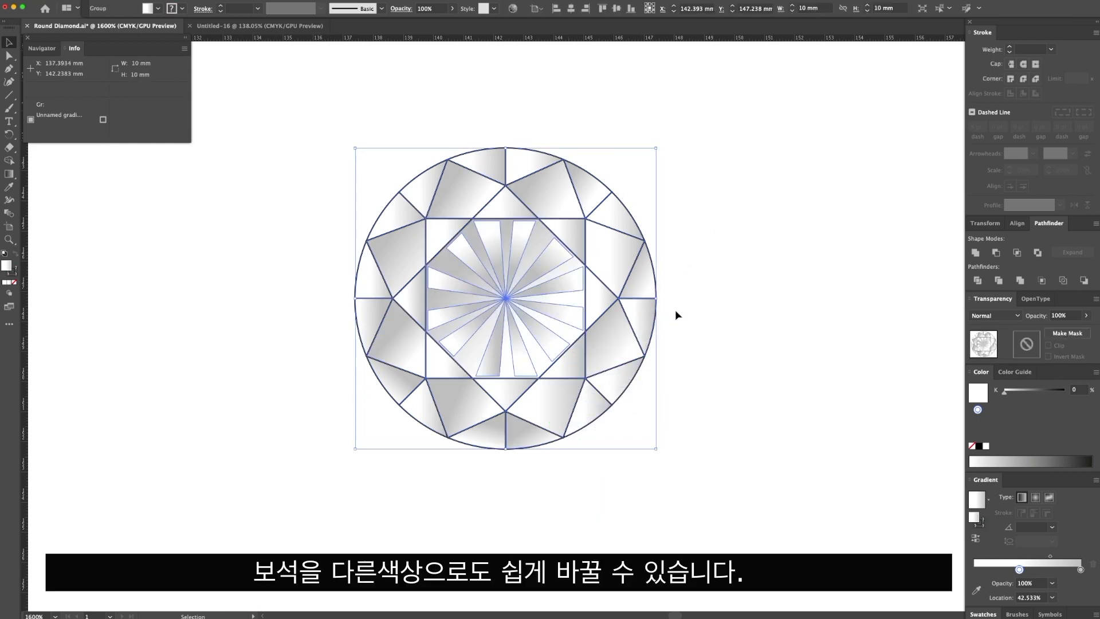
Switch the diamond gradient's grey end stop to CMYK and recolour it pale green with C 37, M 0, Y 33, K 0.
{"action": "left_click", "coordinate": [1081, 569]}
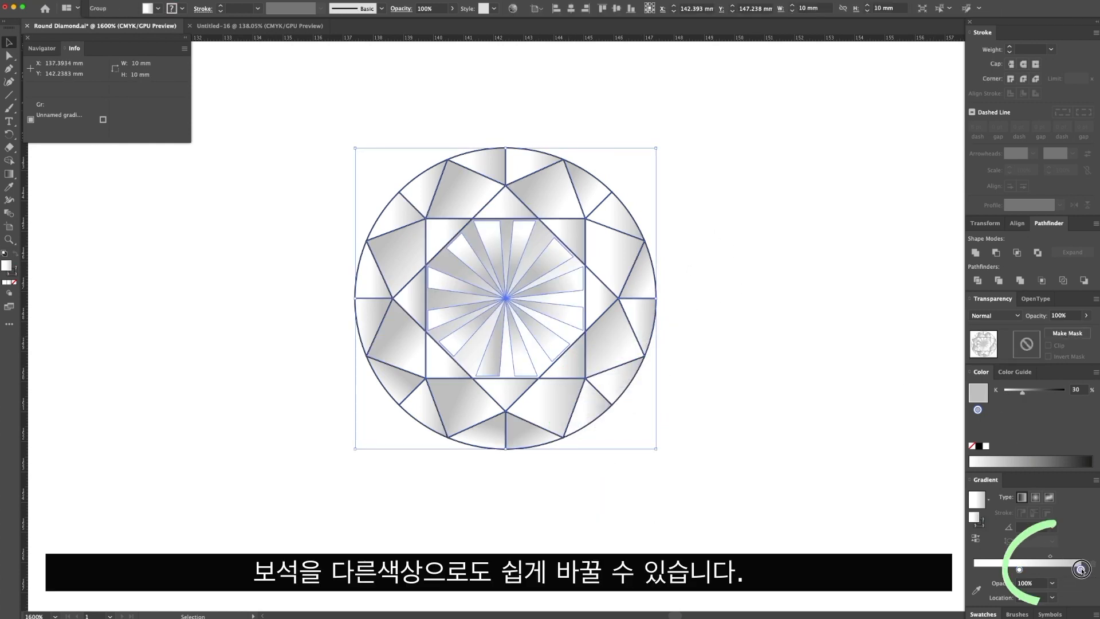
{"action": "left_click", "coordinate": [1097, 373]}
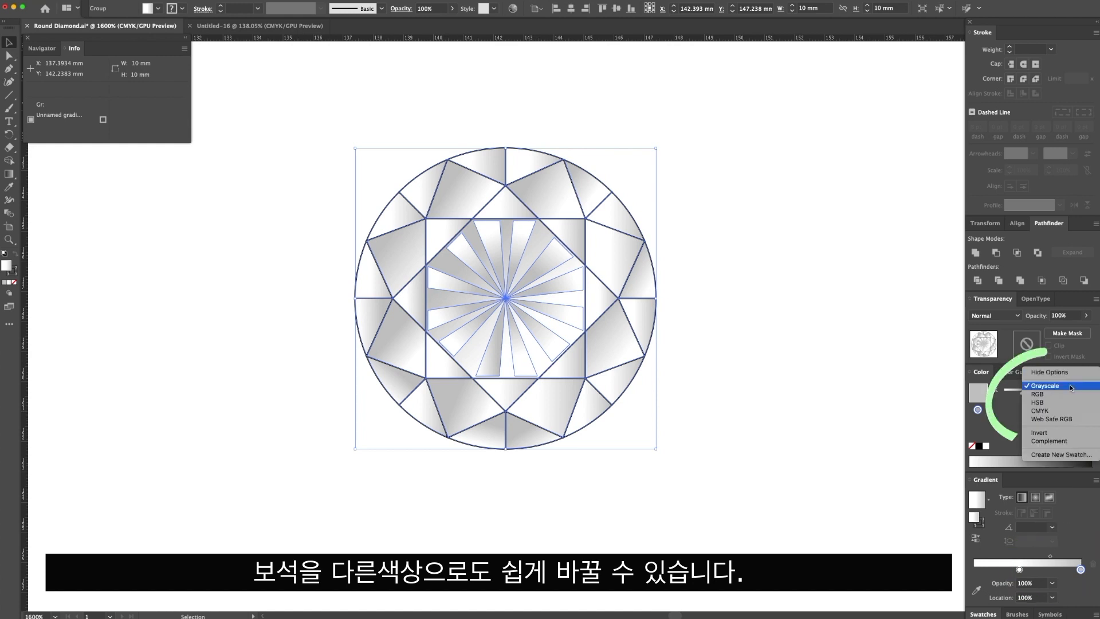
{"action": "left_click", "coordinate": [1055, 410]}
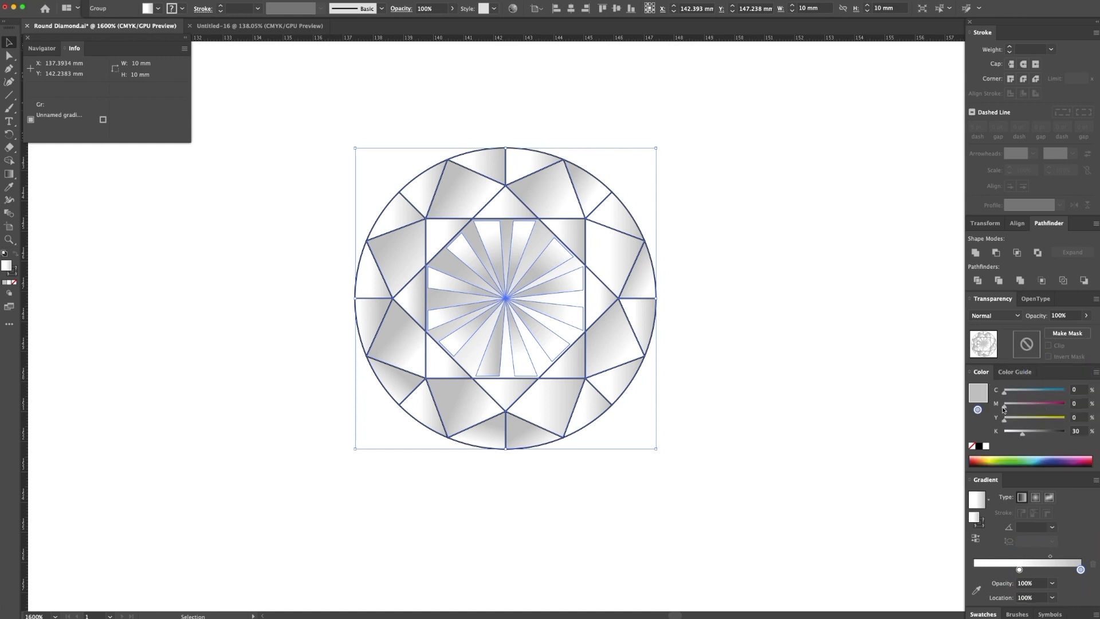
{"action": "mouse_move", "coordinate": [1004, 406]}
{"action": "left_mouse_down"}
{"action": "mouse_move", "coordinate": [1066, 404]}
{"action": "mouse_move", "coordinate": [1004, 406]}
{"action": "left_mouse_up"}
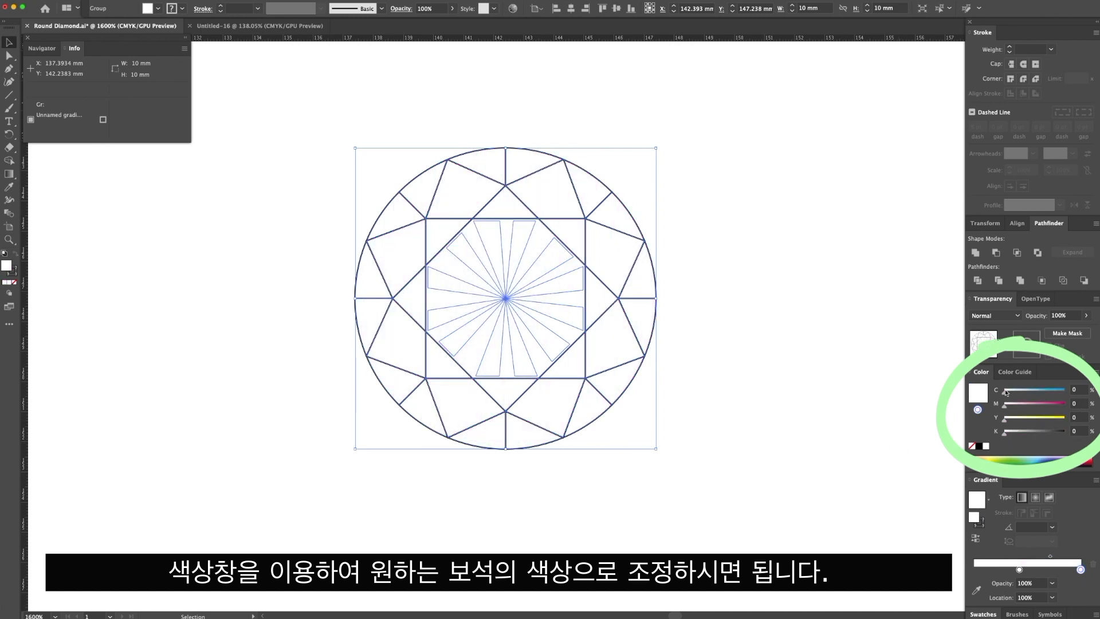
{"action": "left_click_drag", "start_coordinate": [1029, 393], "coordinate": [1030, 392]}
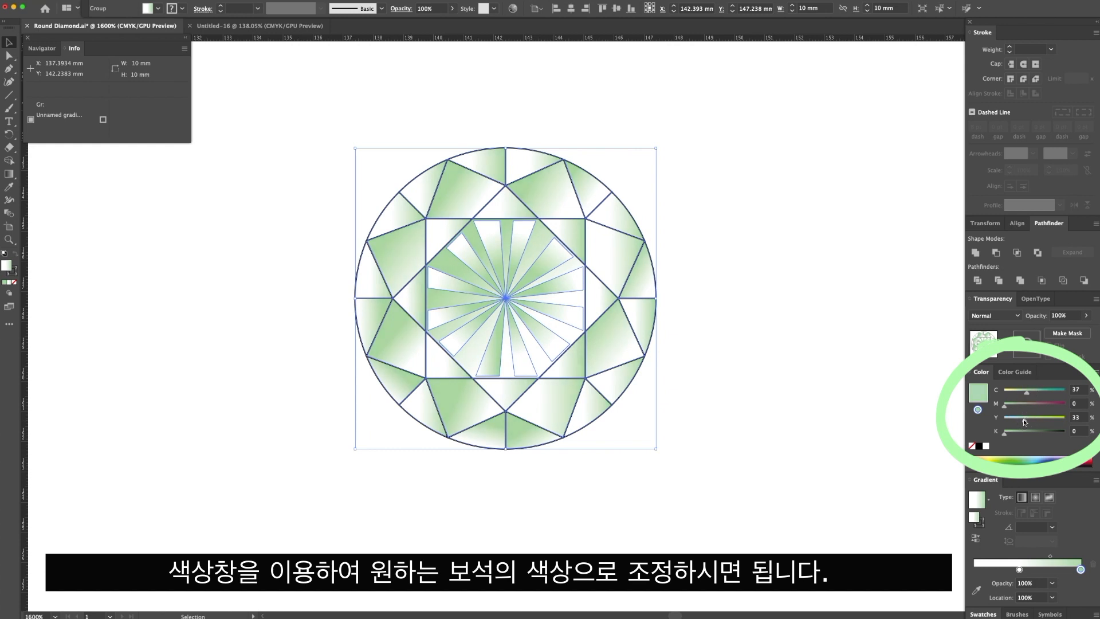
{"action": "left_click", "coordinate": [886, 400]}
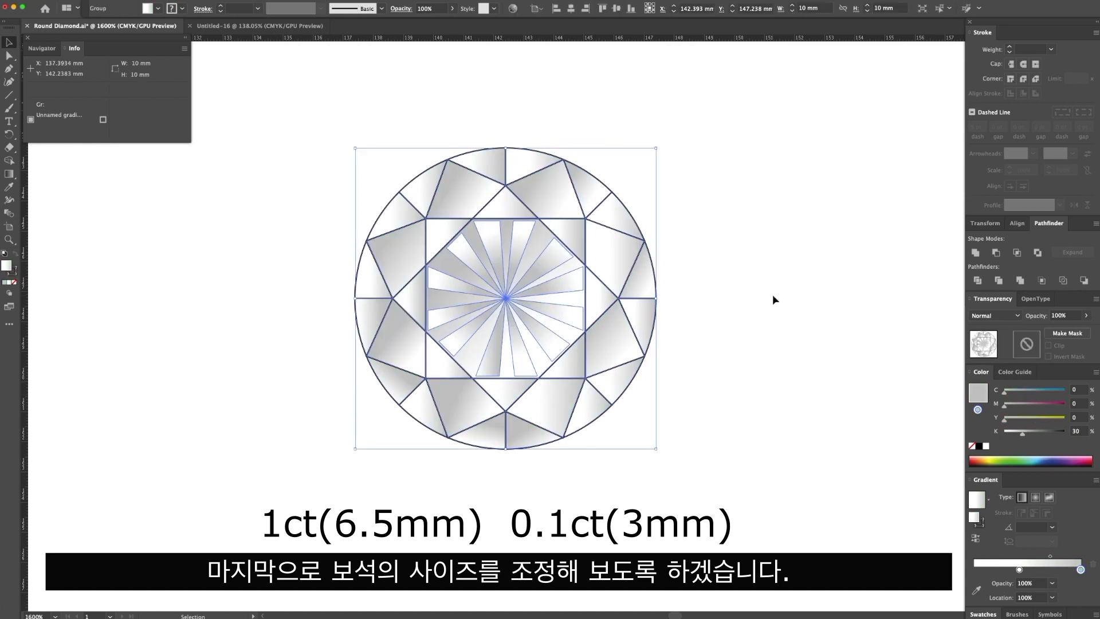
Scale the grey diamond group down to 6.5 mm and place a duplicate to its right.
{"action": "left_click", "coordinate": [773, 295]}
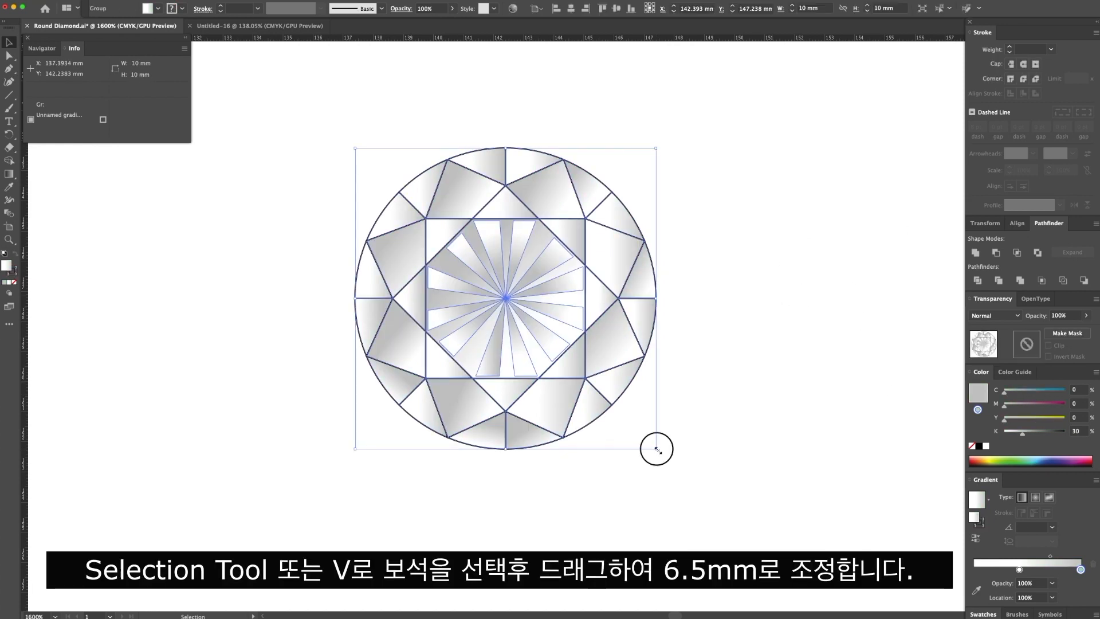
{"action": "left_click_drag", "start_coordinate": [656, 448], "coordinate": [551, 344]}
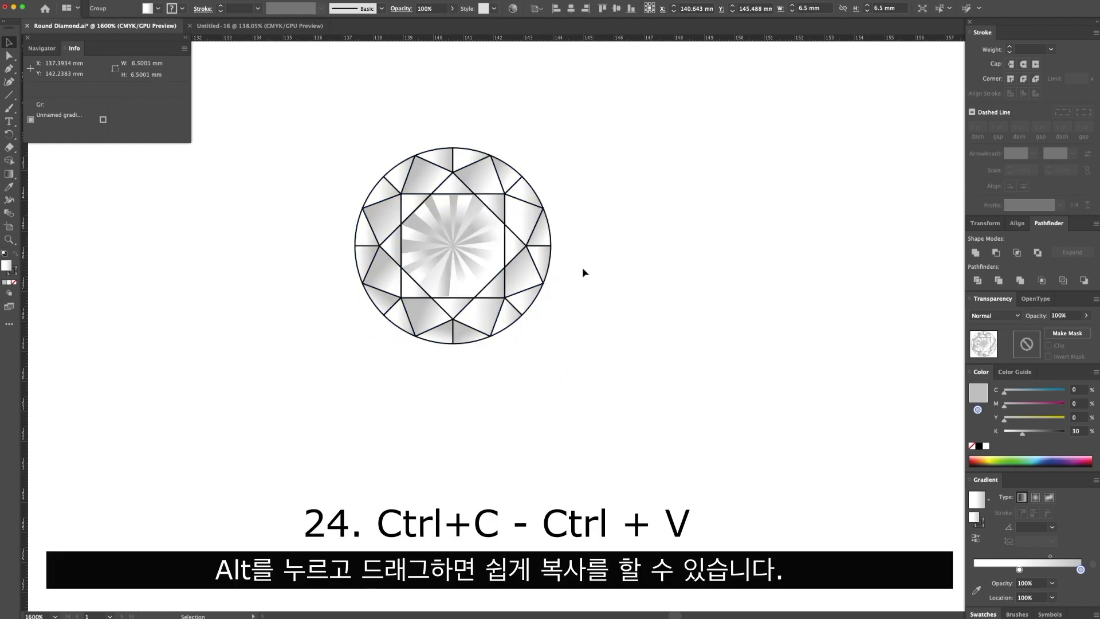
{"action": "left_click_drag", "start_coordinate": [481, 286], "coordinate": [717, 296]}
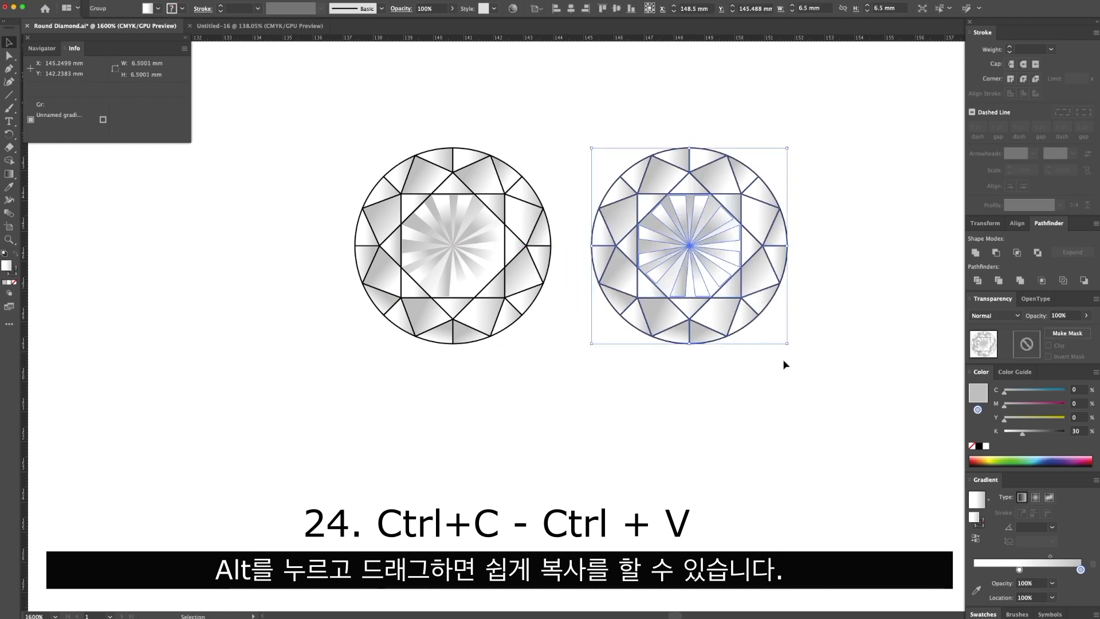
Scale the duplicate diamond down to 3 mm and place it beside the 6.5 mm one.
{"action": "left_click_drag", "start_coordinate": [788, 344], "coordinate": [673, 283]}
{"action": "left_click", "coordinate": [706, 259]}
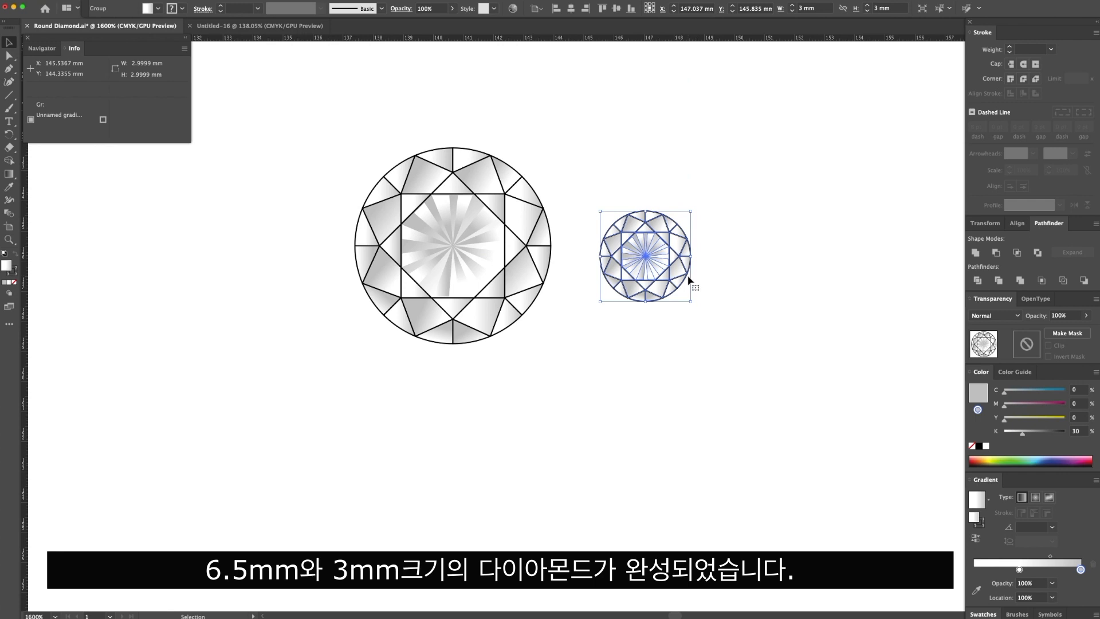
{"action": "left_click", "coordinate": [776, 268]}
{"action": "left_click_drag", "start_coordinate": [776, 268], "coordinate": [727, 297]}
Examine the two finished diamonds at reduced scale next to the ring and diamond examples on the artboard.
{"action": "key", "text": "super+minus"}
{"action": "key", "text": "super+minus"}
{"action": "key", "text": "super+minus"}
{"action": "key", "text": "super+minus"}
{"action": "key", "text": "super+minus"}
{"action": "key", "text": "super+minus"}
{"action": "key", "text": "super+minus"}
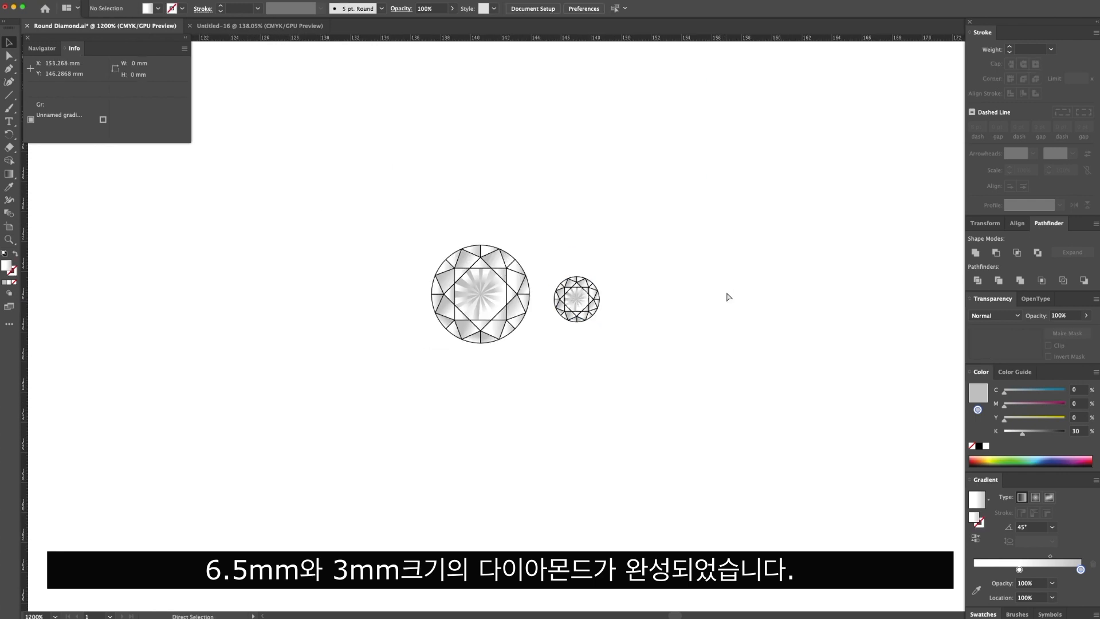
{"action": "left_click_drag", "start_coordinate": [609, 248], "coordinate": [566, 354]}
{"action": "key", "text": "super+plus"}
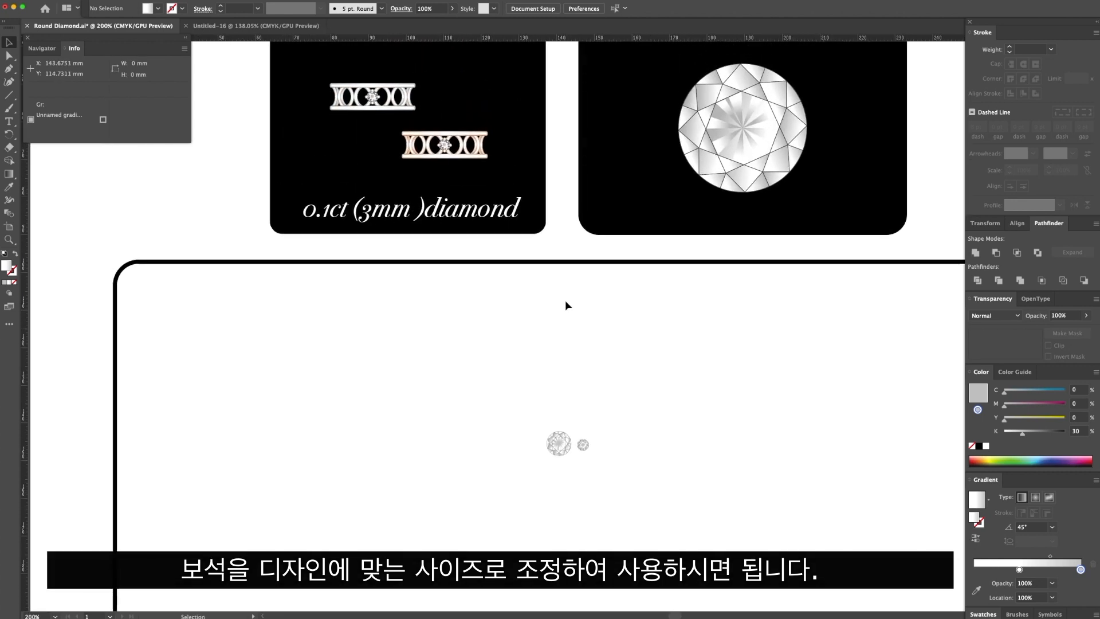
{"action": "left_click_drag", "start_coordinate": [562, 293], "coordinate": [564, 328]}
{"action": "left_click_drag", "start_coordinate": [585, 478], "coordinate": [453, 212]}
{"action": "left_click", "coordinate": [583, 345]}
{"action": "key", "text": "super+z"}
{"action": "left_click_drag", "start_coordinate": [658, 467], "coordinate": [600, 334]}
{"action": "left_click_drag", "start_coordinate": [600, 334], "coordinate": [602, 332]}
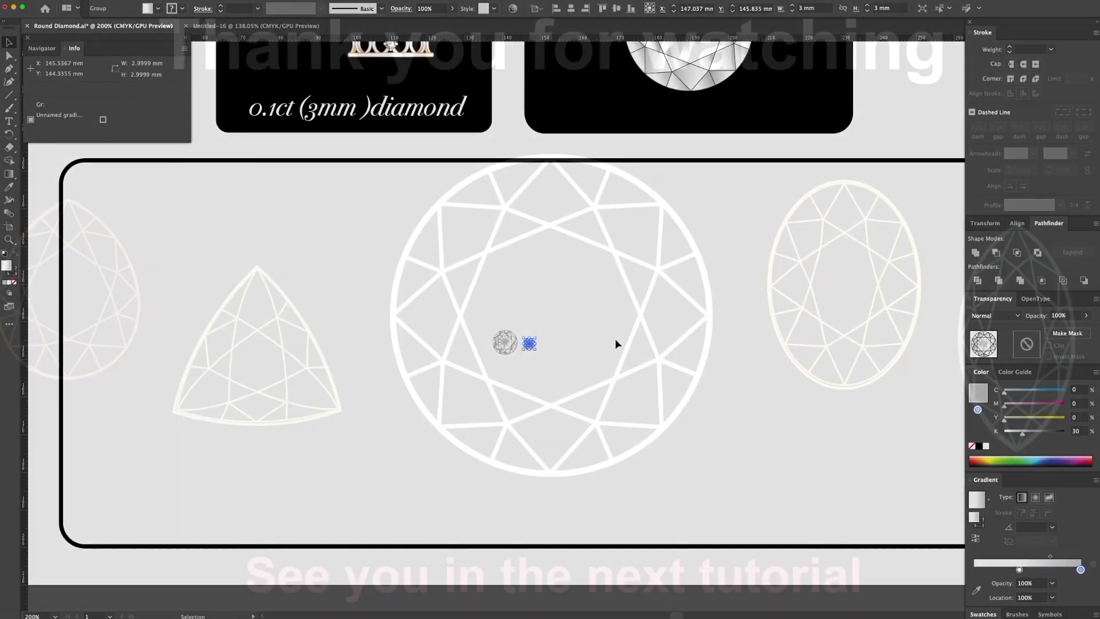